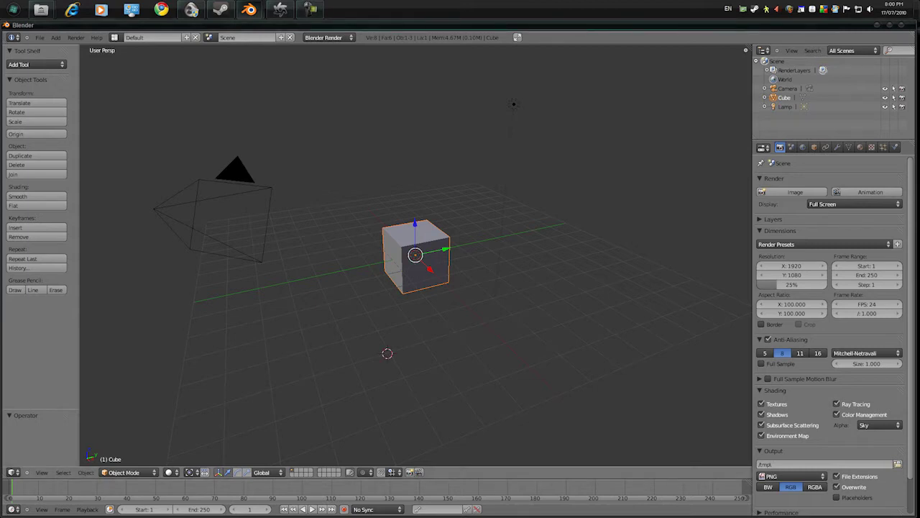
- Delete the default cube and add a plane at the 3D cursor in top view
key(KP_7)
key(x)
key(Return)
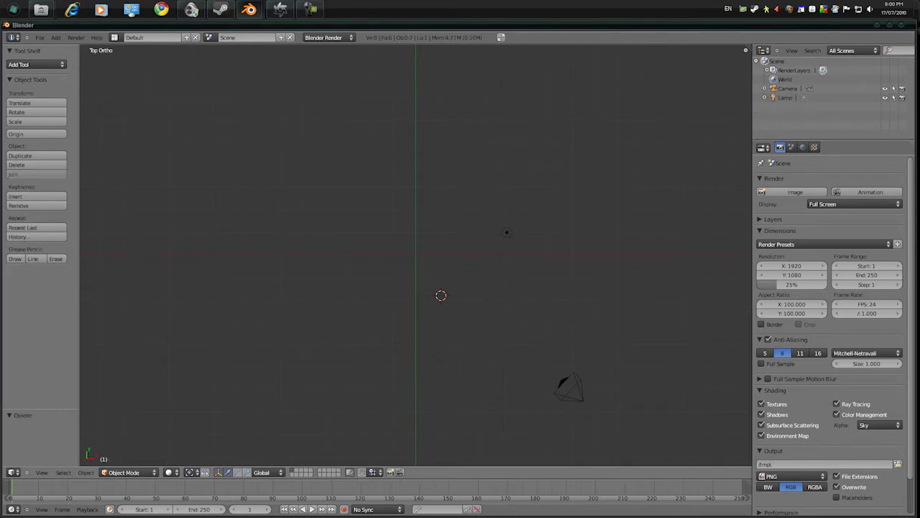
key(shift+a)
key(Return)
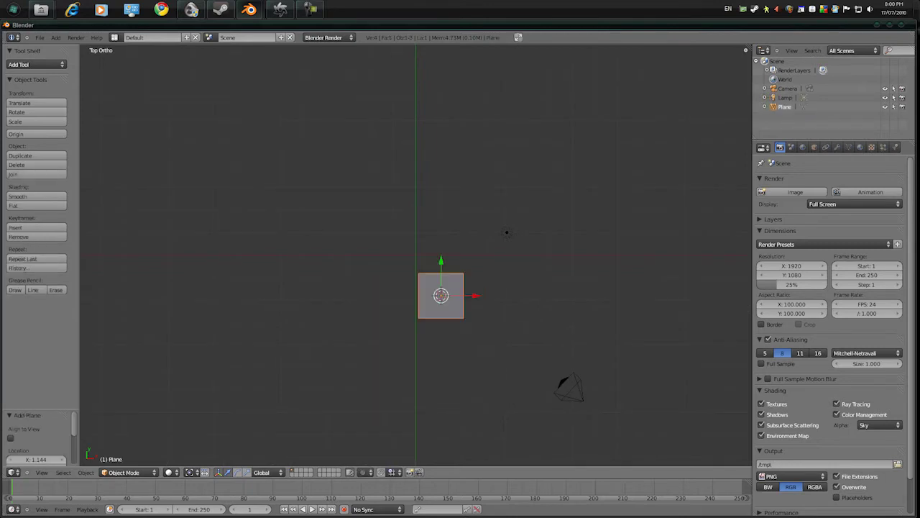
- Scale the plane by 10 and stretch it by about 2.1 along X
text(s10)
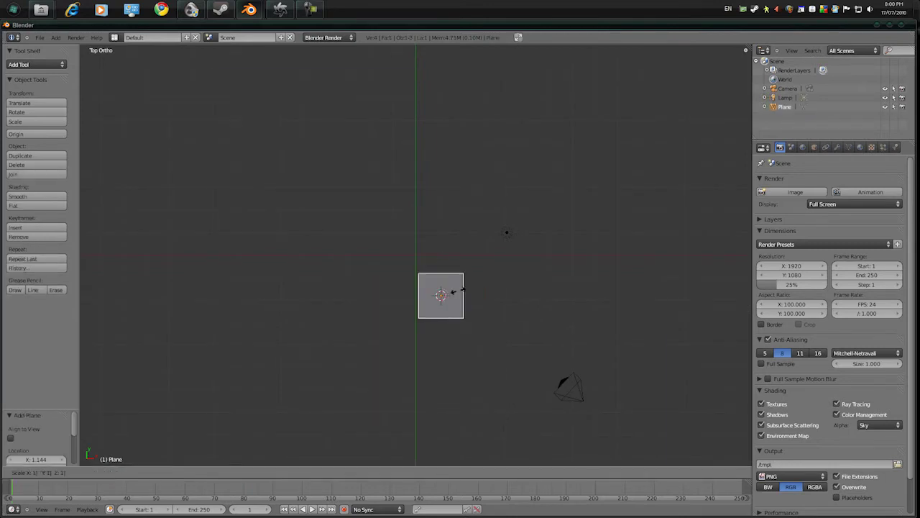
key(Return)
scroll(457, 290, down, 3)
key(s)
key(x)
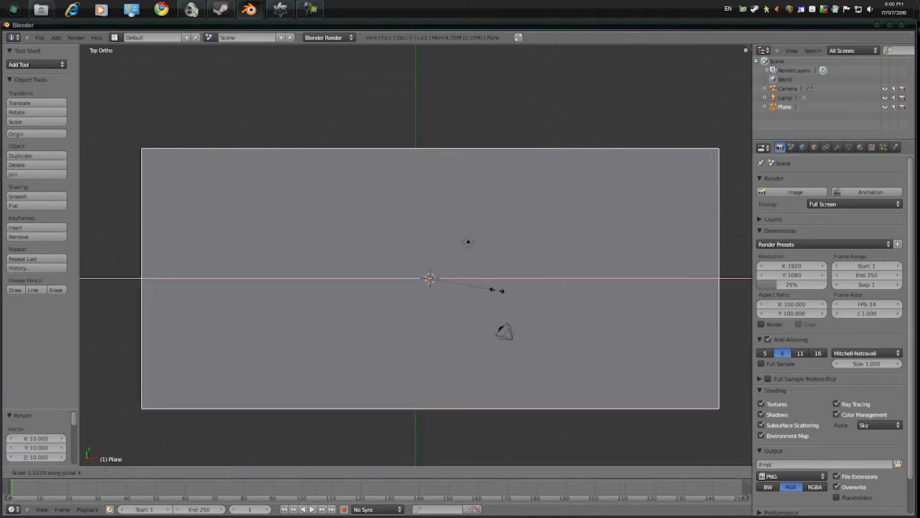
click(493, 290)
- Stretch the plane slightly along Y and move it so it is centred on the world origin
scroll(493, 290, down, 2)
key(s)
key(y)
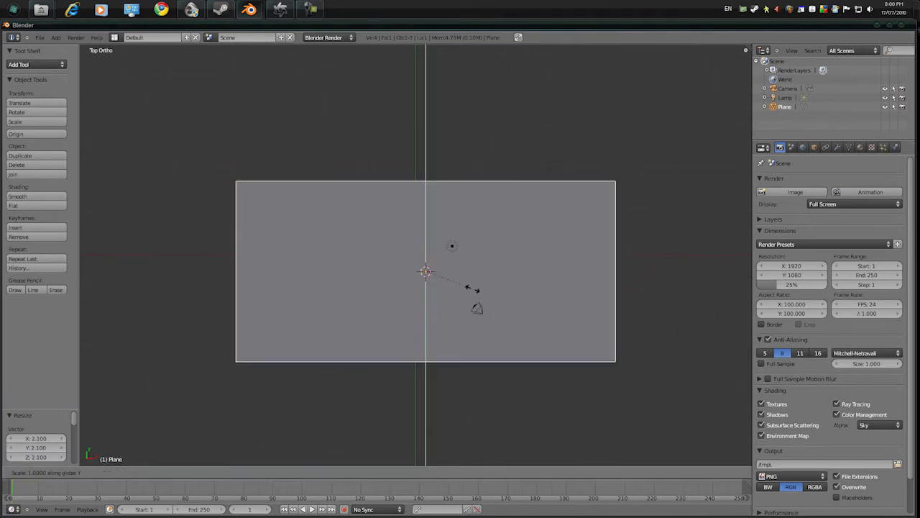
key(Return)
key(g)
key(Return)
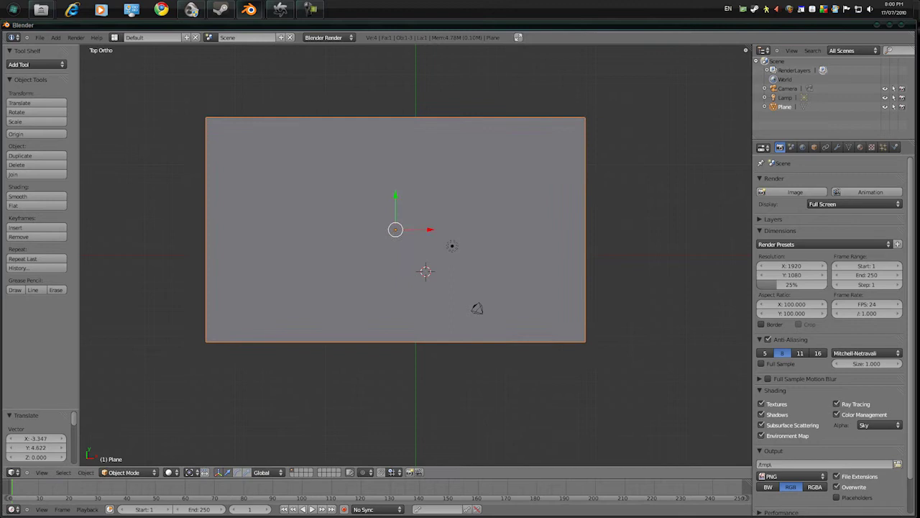
scroll(416, 255, up, 1)
key(z)
key(g)
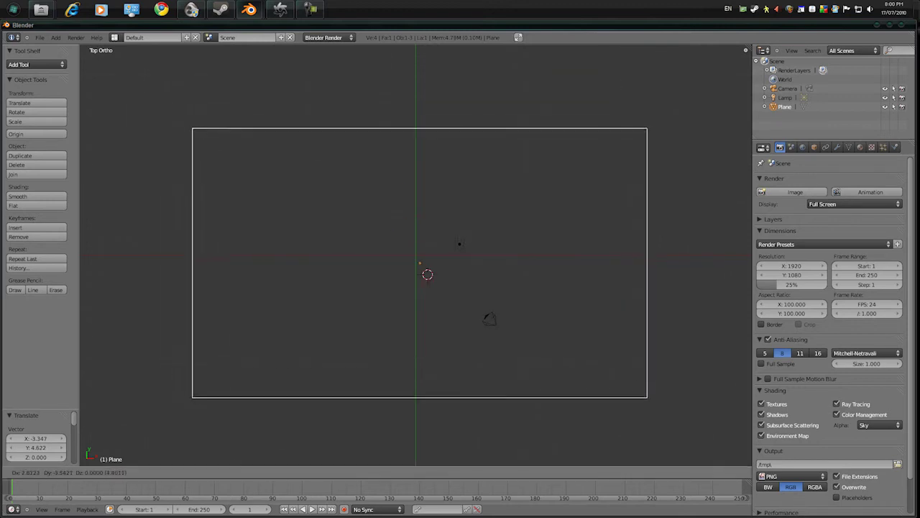
key(Return)
key(z)
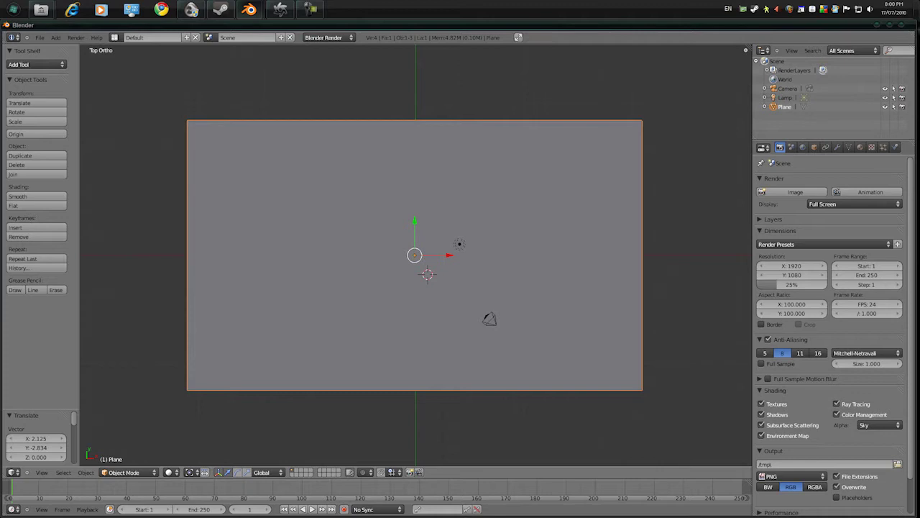
- In Edit Mode with wireframe display, extrude the plane's left edge outward along X into a narrow strip
mouse_move(415, 255)
shift+middle_down()
mouse_move(426, 289)
mouse_move(419, 268)
shift+middle_up()
scroll(426, 289, down, 1)
key(Tab)
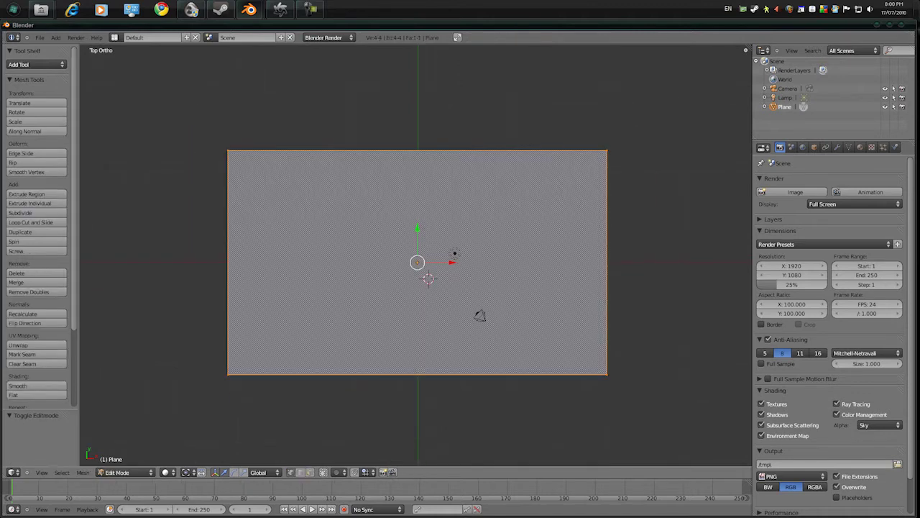
key(z)
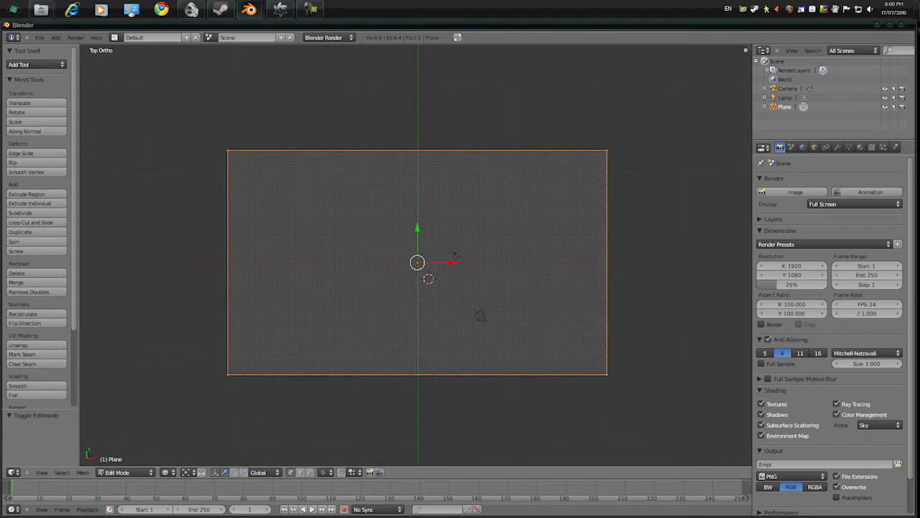
key(a)
right_click(227, 150)
shift+right_click(228, 374)
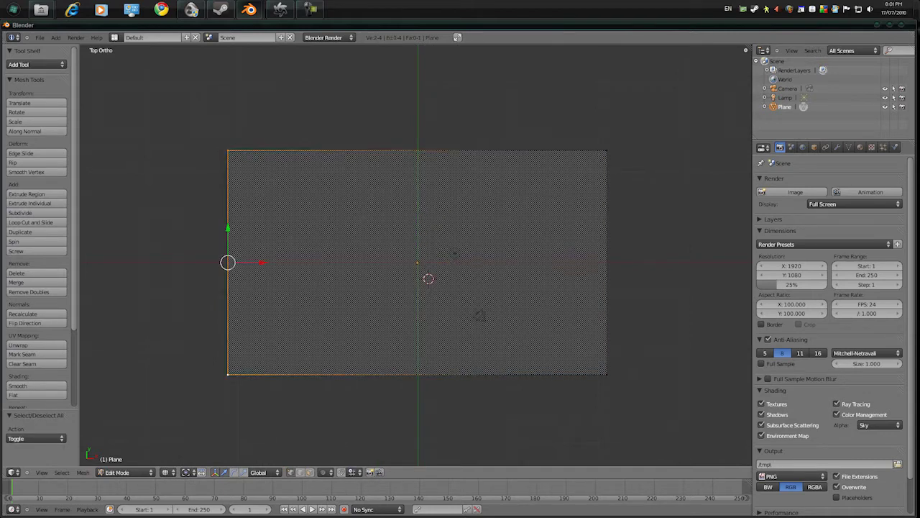
key(e)
key(x)
click(221, 374)
key(a)
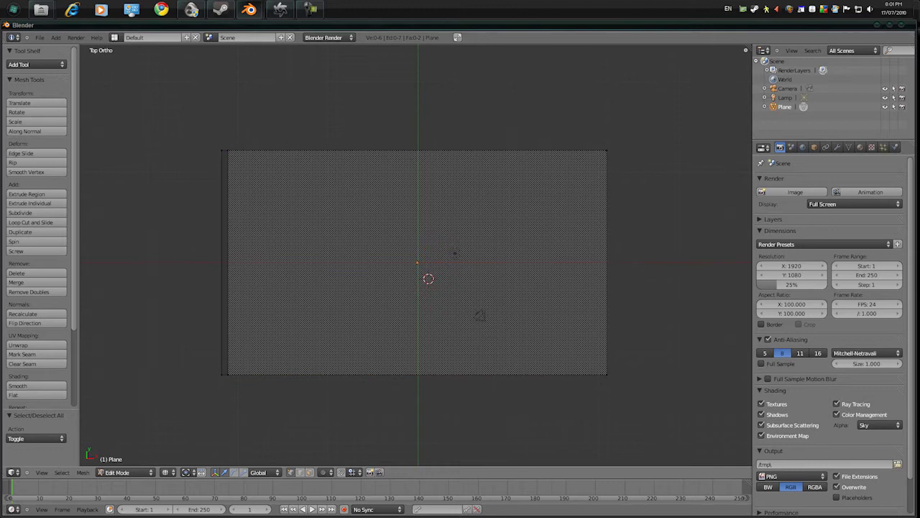
- Extrude the main rectangle's top edge outward along Y into a narrow strip
right_click(228, 150)
shift+right_click(606, 151)
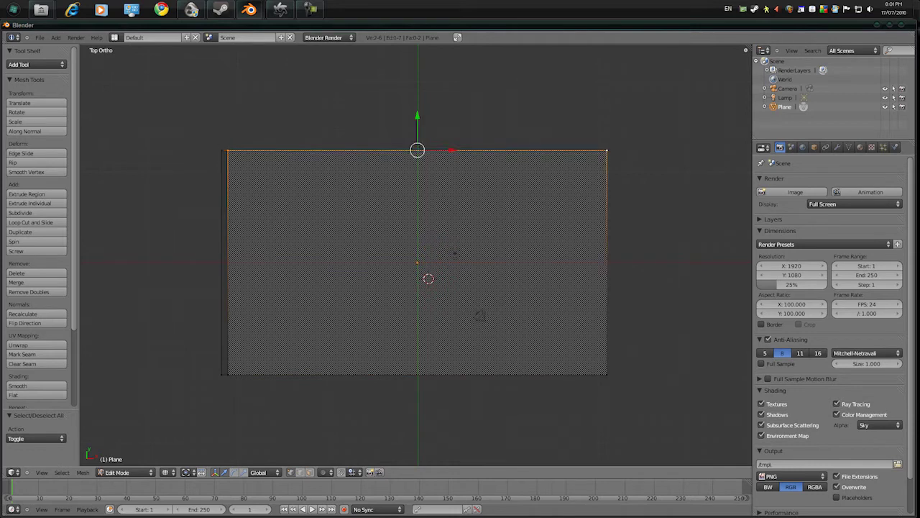
key(e)
key(Return)
key(a)
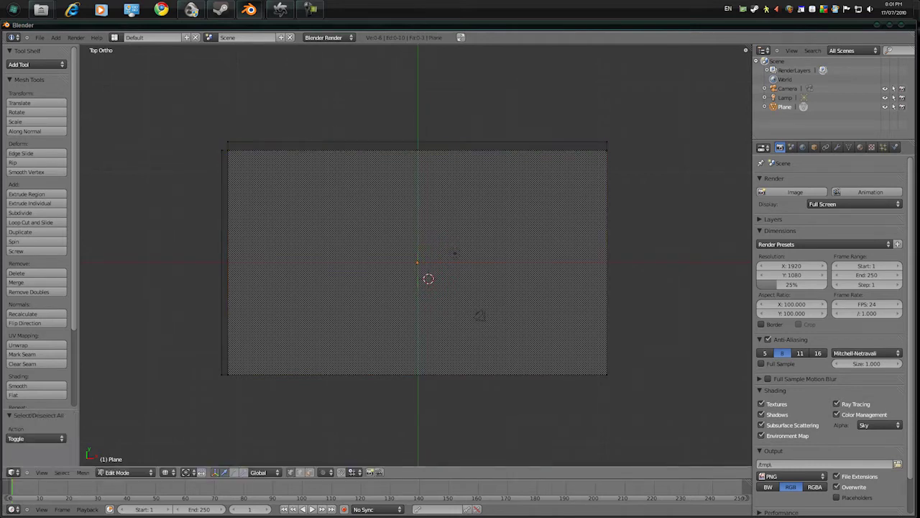
- Extrude the main rectangle's right edge outward along X by about 1.06 units
right_click(607, 150)
shift+right_click(607, 374)
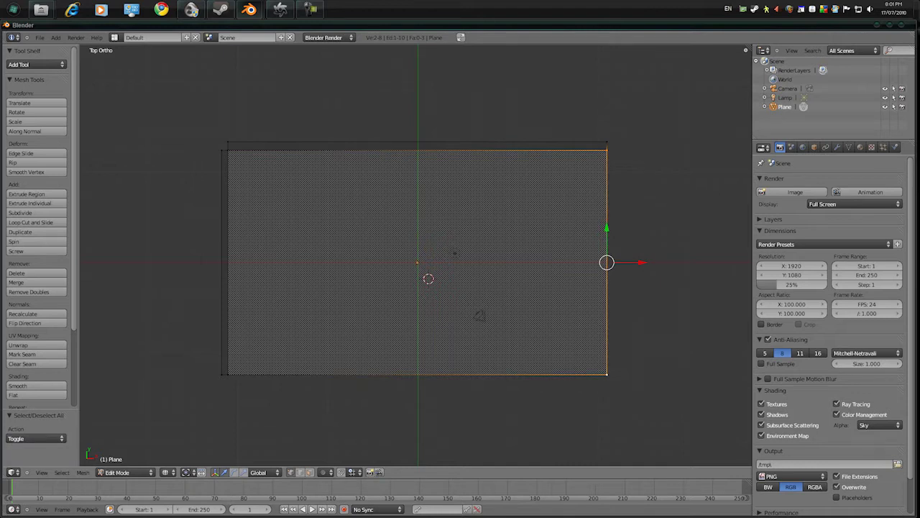
key(e)
key(Return)
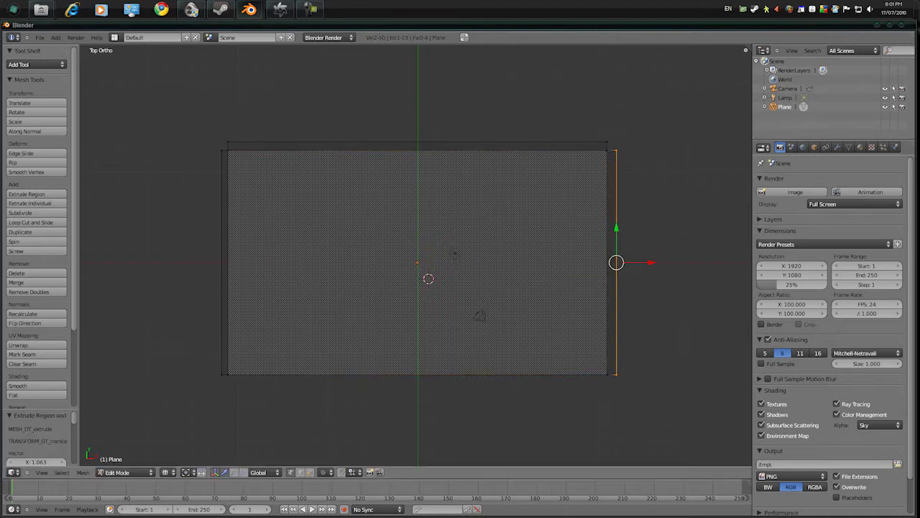
- Knife-cut two near-vertical lines through the main rectangle and its top strip, leaving a narrow middle section between them
click(310, 472)
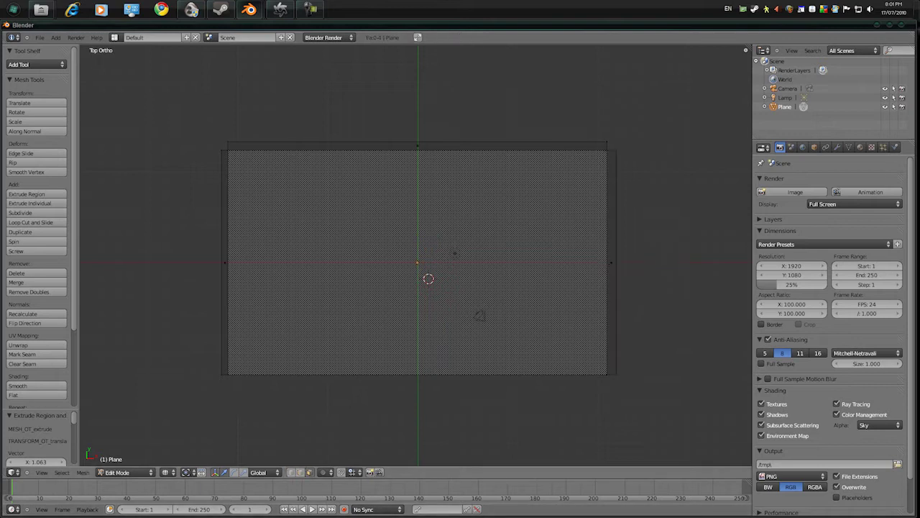
key(a)
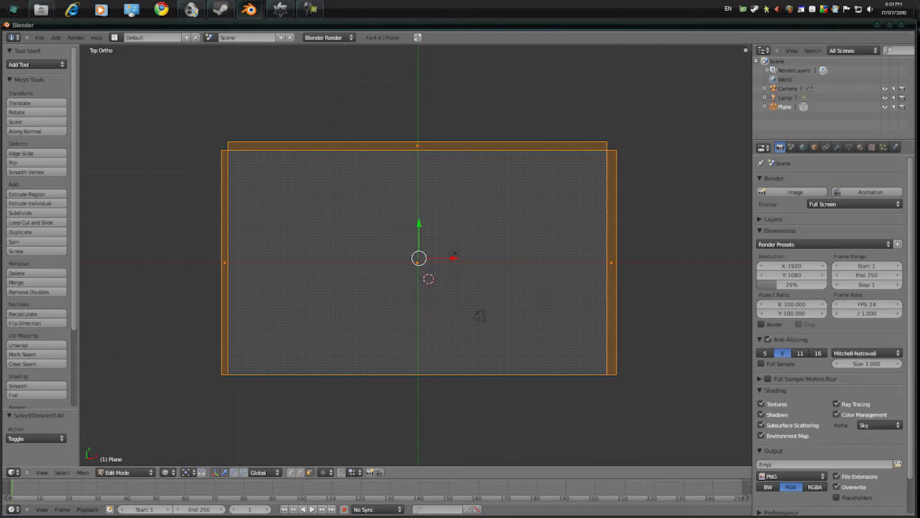
key(k)
drag(369, 129, 393, 413)
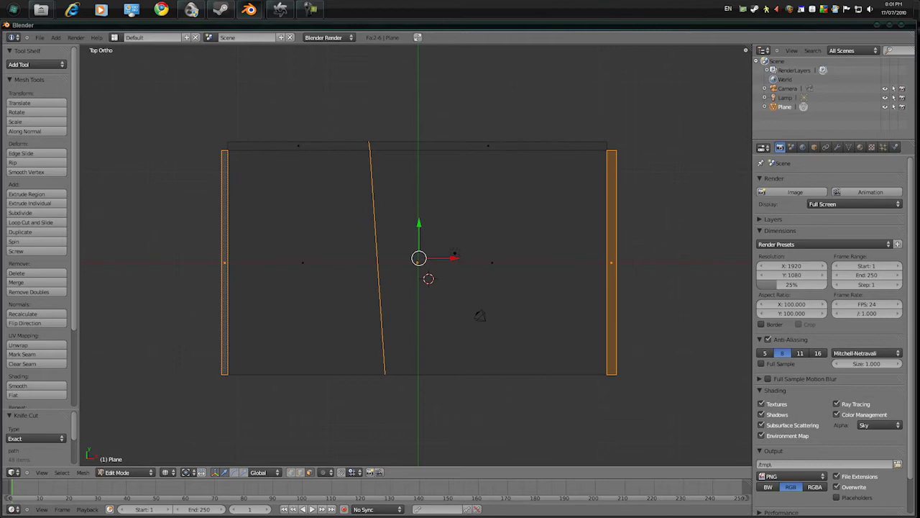
key(a)
key(a)
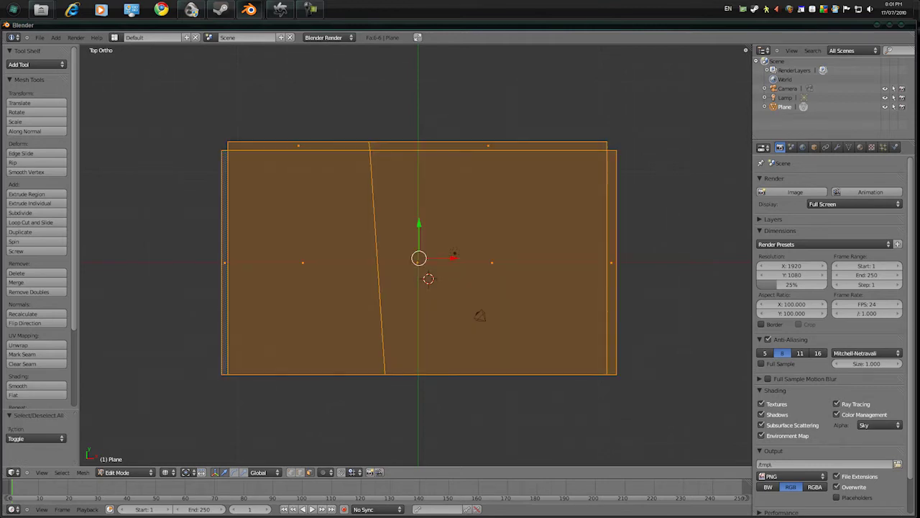
key(k)
drag(442, 129, 458, 394)
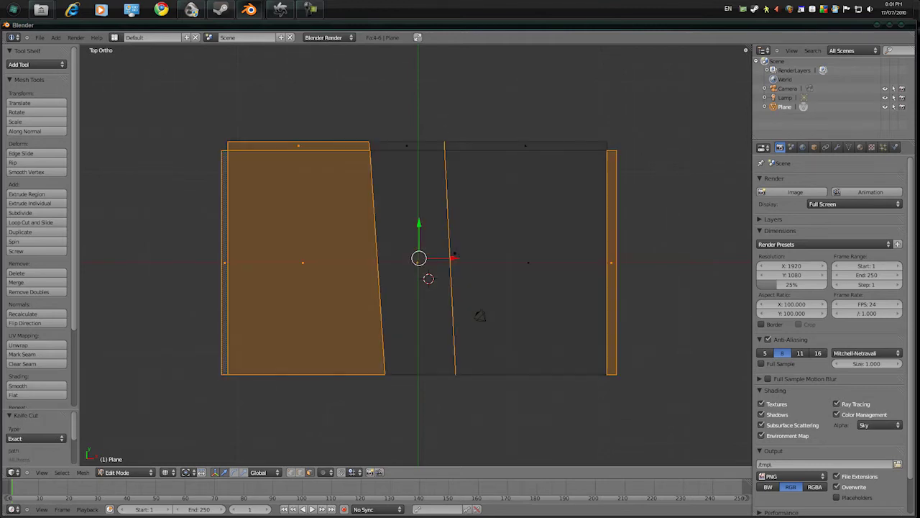
key(a)
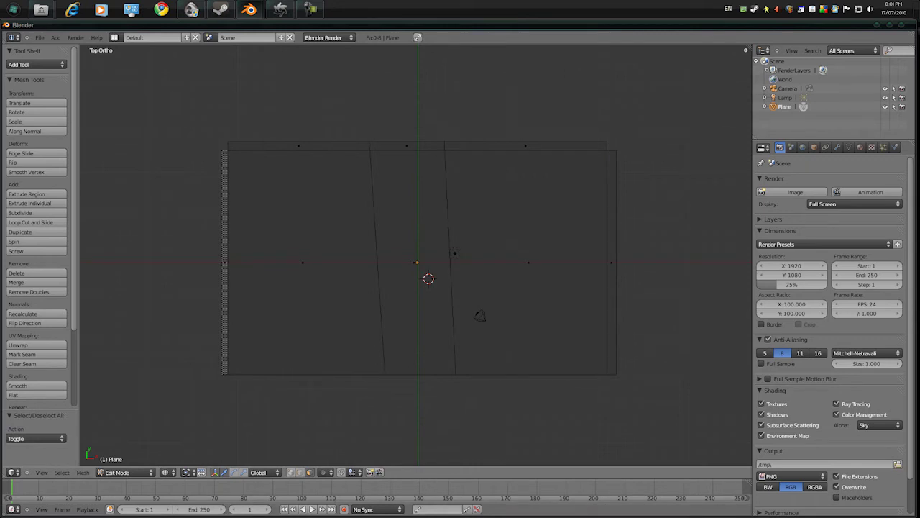
- Move the bottom end of the right-hand cut along X until the cut is vertical
key(b)
drag(433, 369, 478, 393)
key(g)
key(x)
key(Return)
key(a)
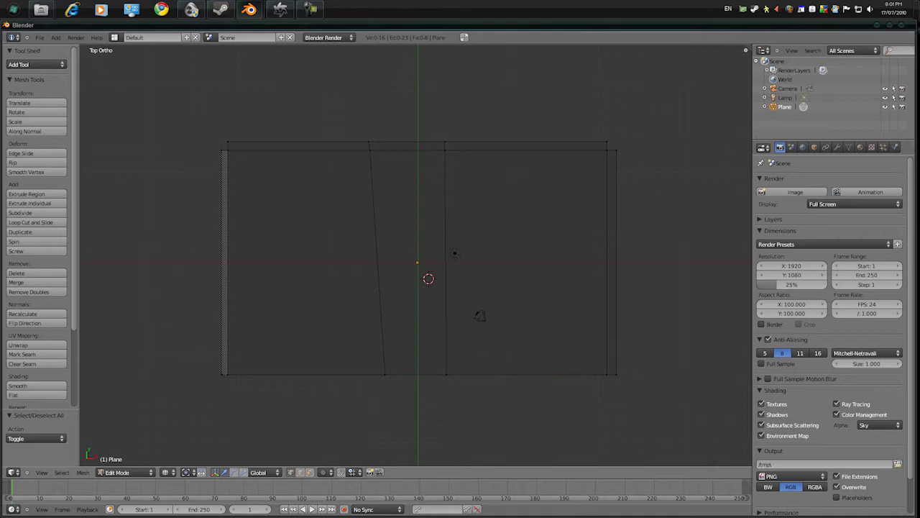
- Move the bottom end of the left-hand cut about 1.59 units in negative X to make the cut vertical
key(b)
drag(369, 361, 403, 390)
key(g)
key(x)
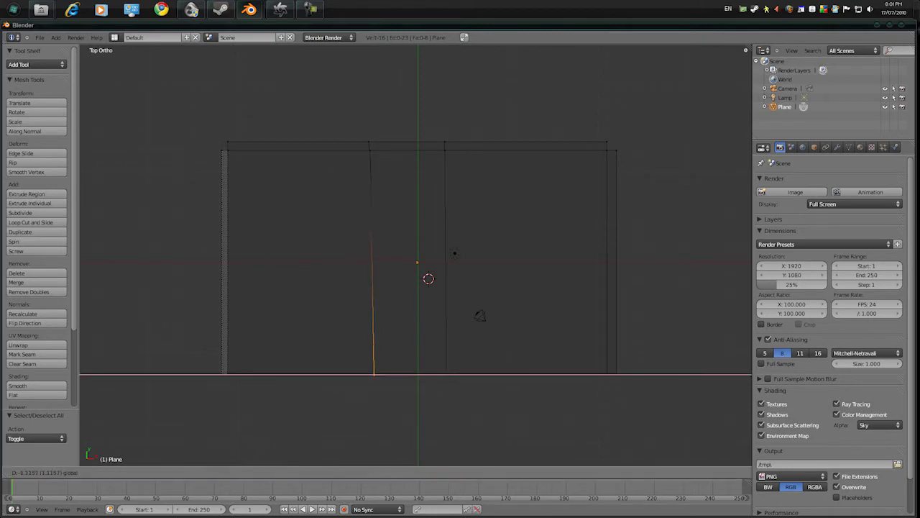
key(Return)
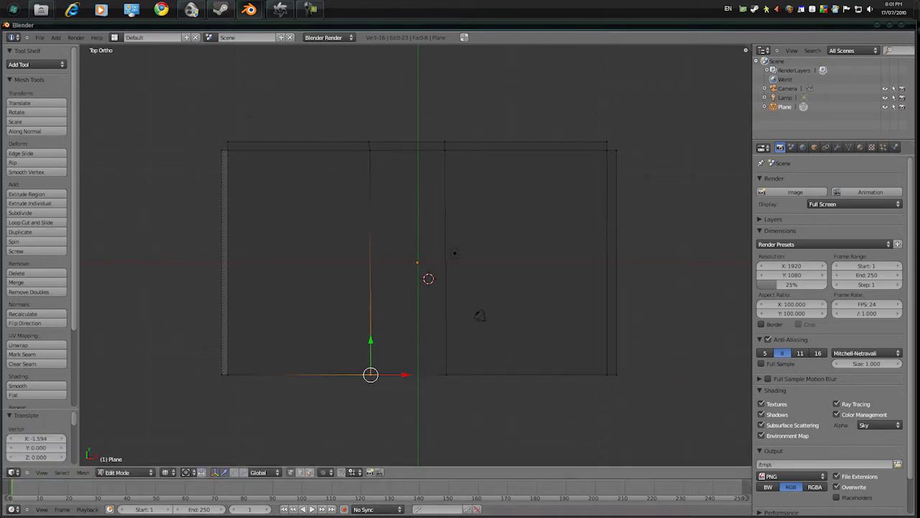
- Select the five border strip faces in face selection mode and extrude them upward about 10.6 units as walls
click(309, 472)
right_click(612, 262)
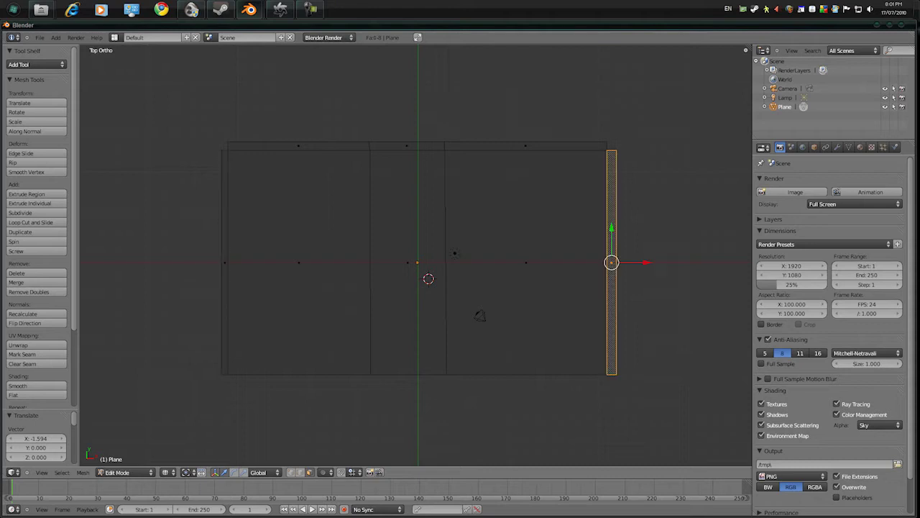
shift+right_click(525, 145)
shift+right_click(407, 145)
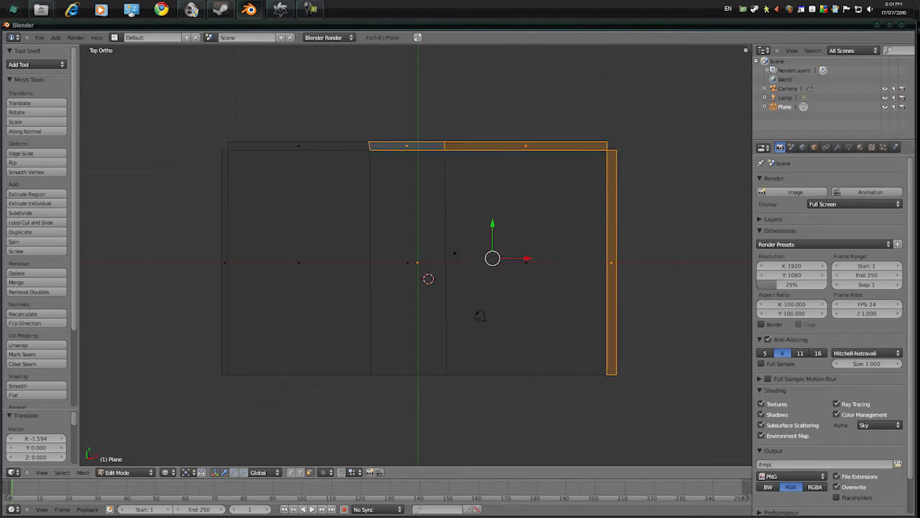
shift+right_click(299, 146)
shift+right_click(225, 262)
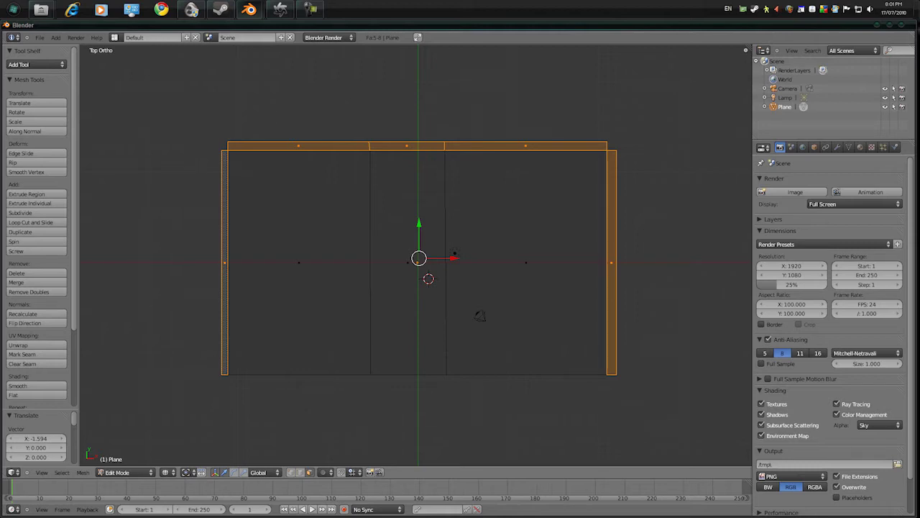
middle_drag(417, 309, 403, 243)
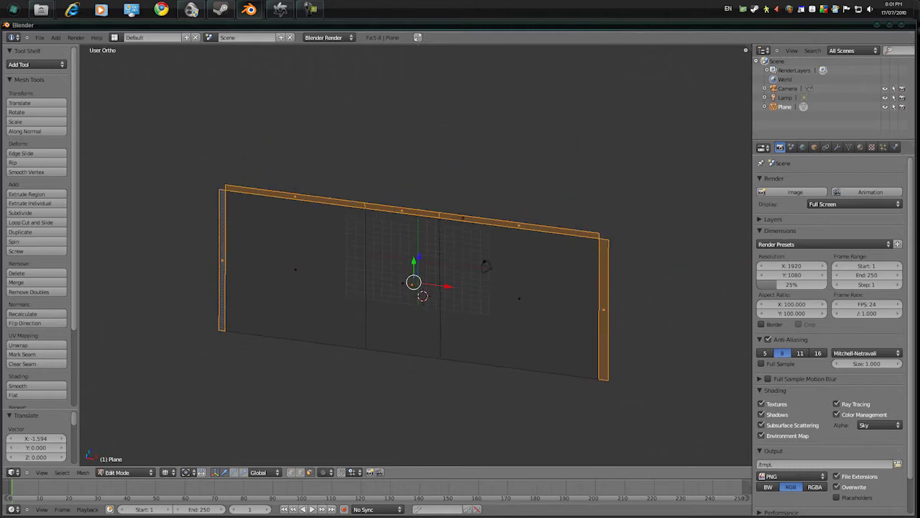
key(e)
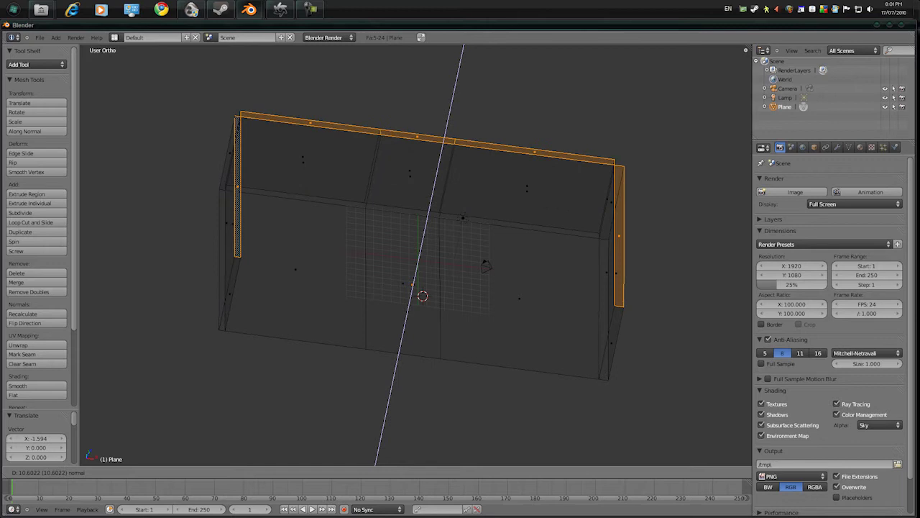
key(Return)
- Leave out the back wall's middle top face and extrude the remaining wall tops up about 10.6 units, plus a second short section
middle_drag(460, 317, 460, 292)
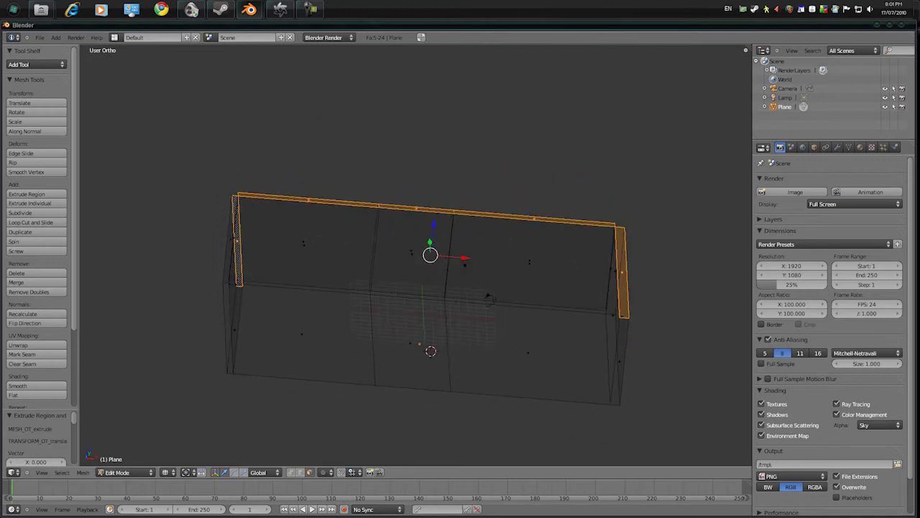
shift+right_click(416, 209)
middle_drag(460, 288, 460, 269)
key(e)
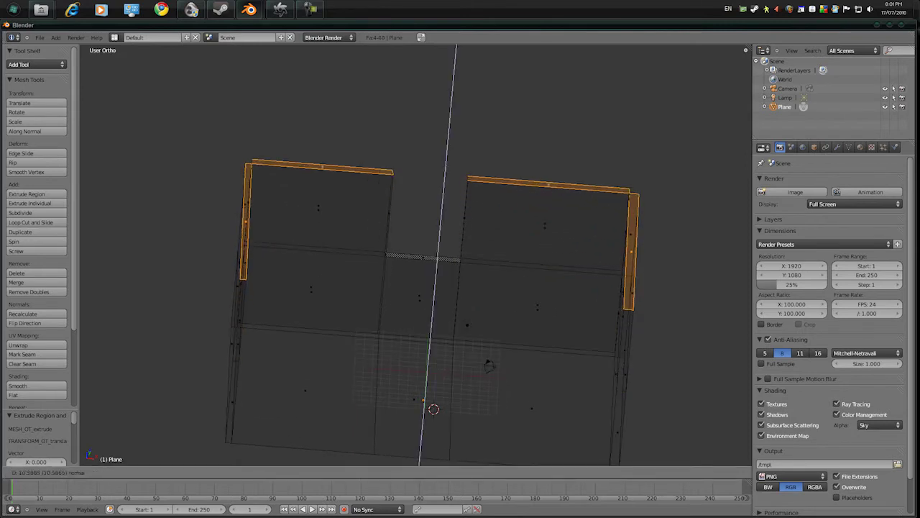
key(Return)
key(e)
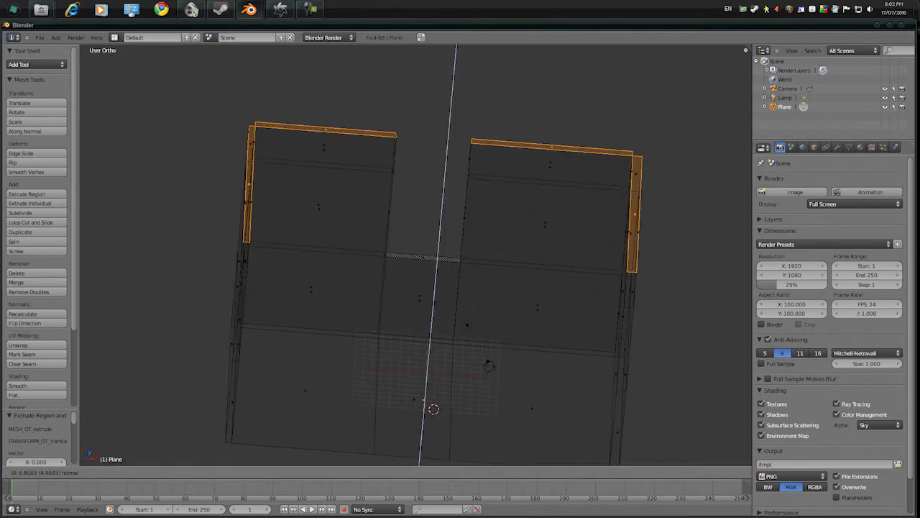
key(Return)
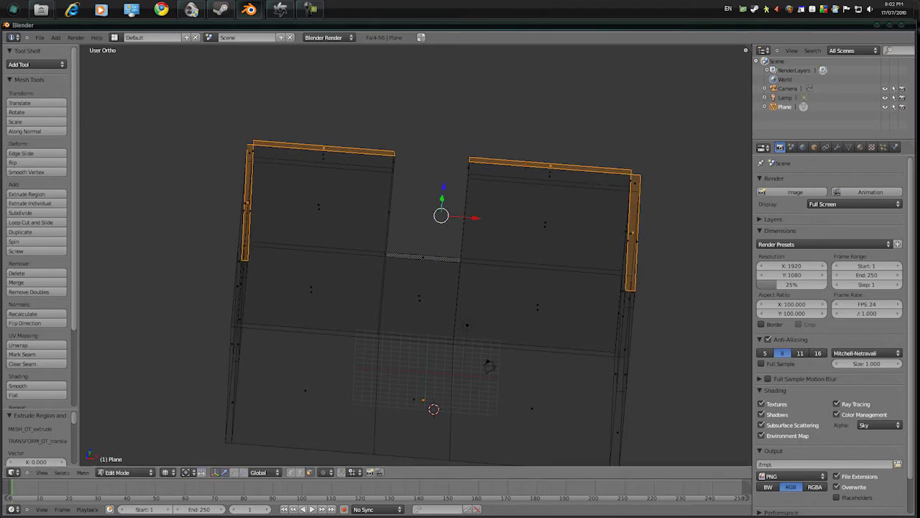
- In vertex selection mode, join the two front upper corners on either side of the back wall's gap with an edge
shift+middle_drag(460, 259, 459, 296)
click(291, 472)
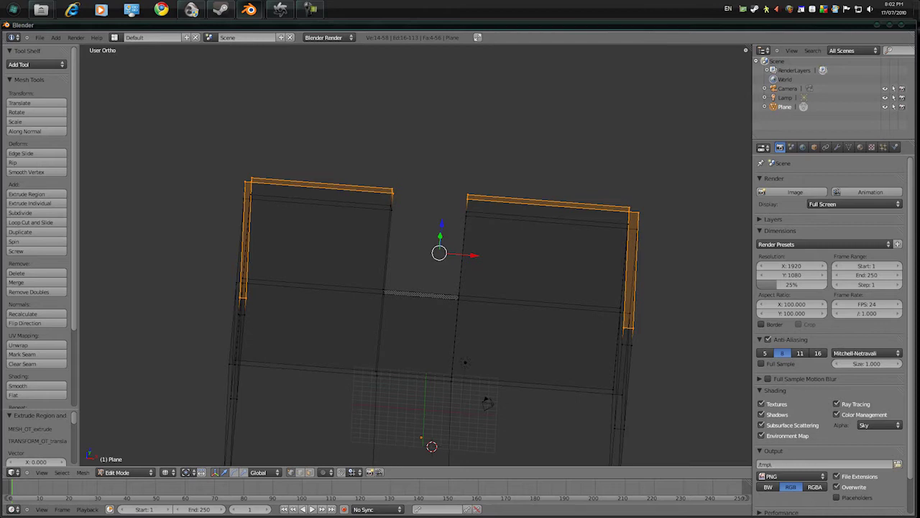
shift+scroll(416, 287, up, 2)
scroll(415, 288, up, 5)
key(a)
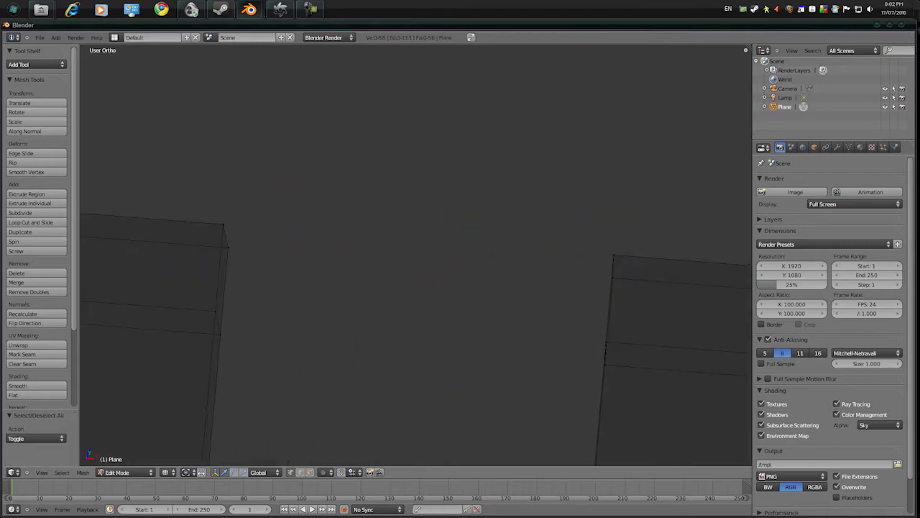
right_click(612, 279)
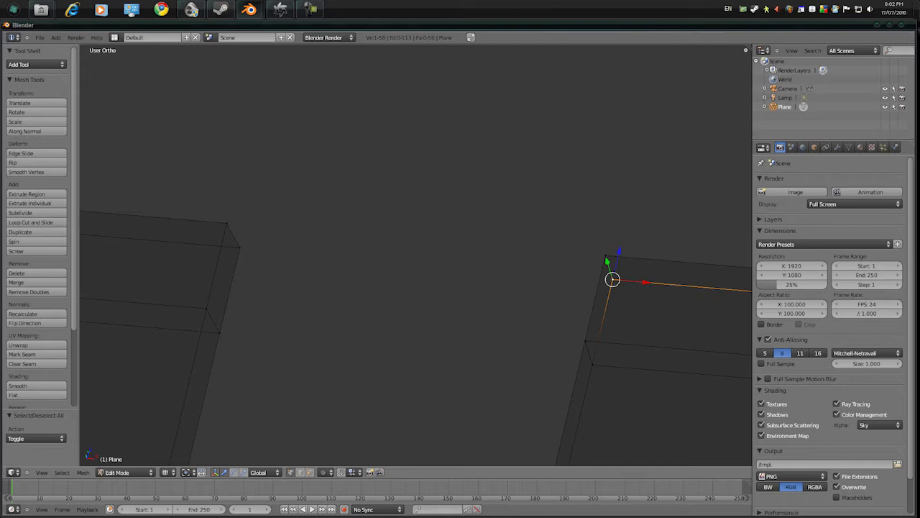
shift+right_click(239, 247)
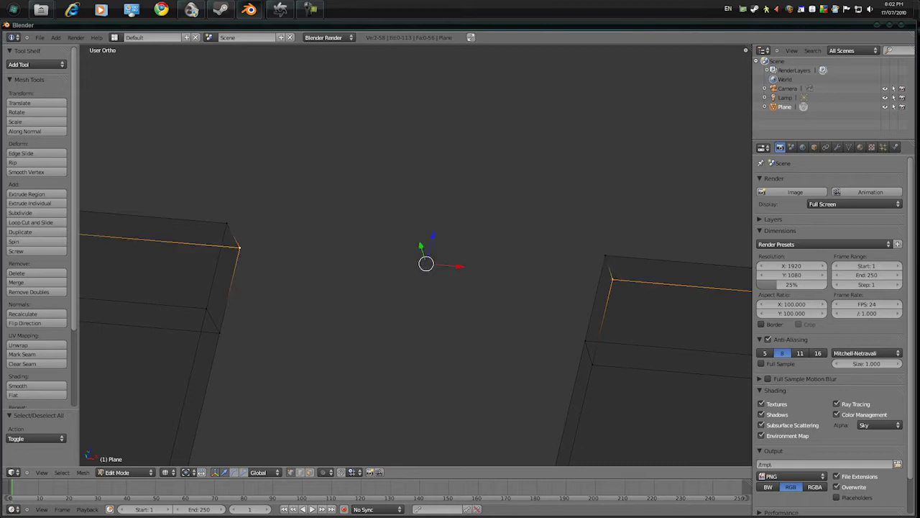
key(f)
- Fill the top of the back wall's gap with a face between its four upper corner vertices
key(a)
right_click(226, 222)
shift+right_click(239, 247)
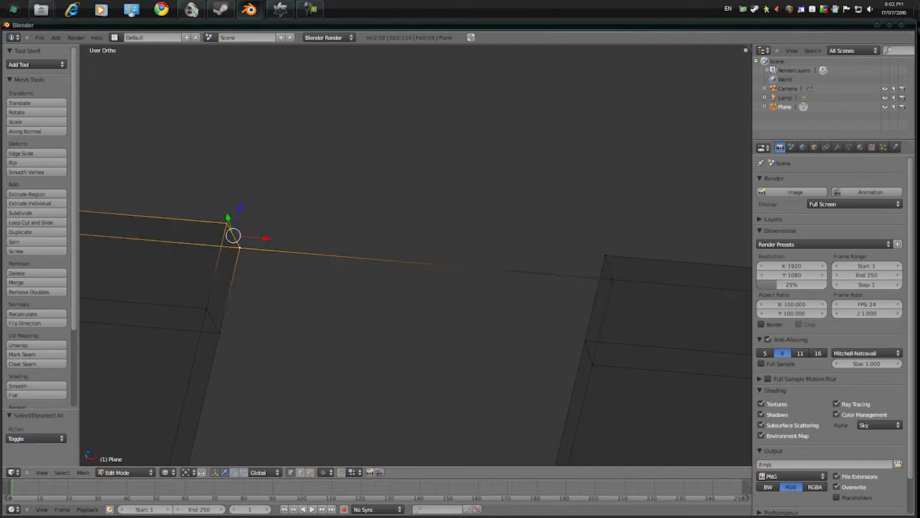
shift+right_click(606, 255)
shift+right_click(612, 279)
key(f)
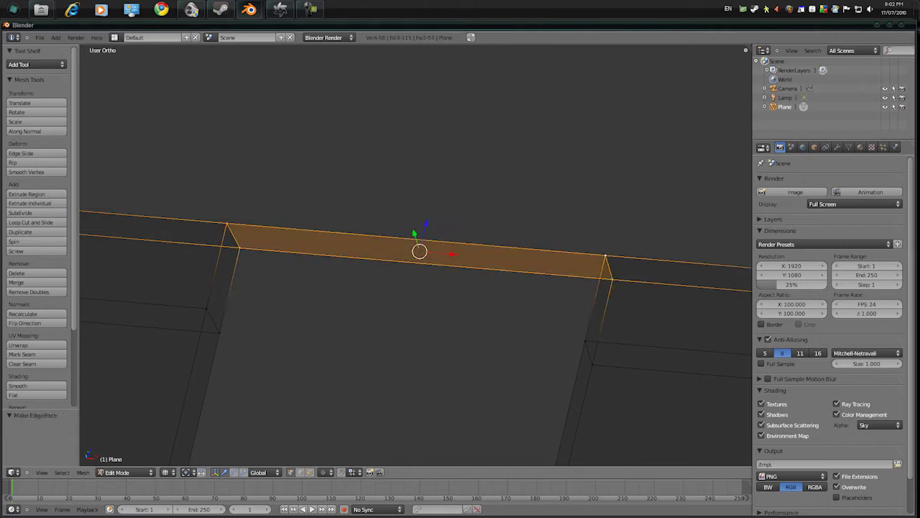
- Fill the front of the short upper section across the gap with a face between its four front vertices
key(a)
right_click(612, 279)
shift+right_click(592, 364)
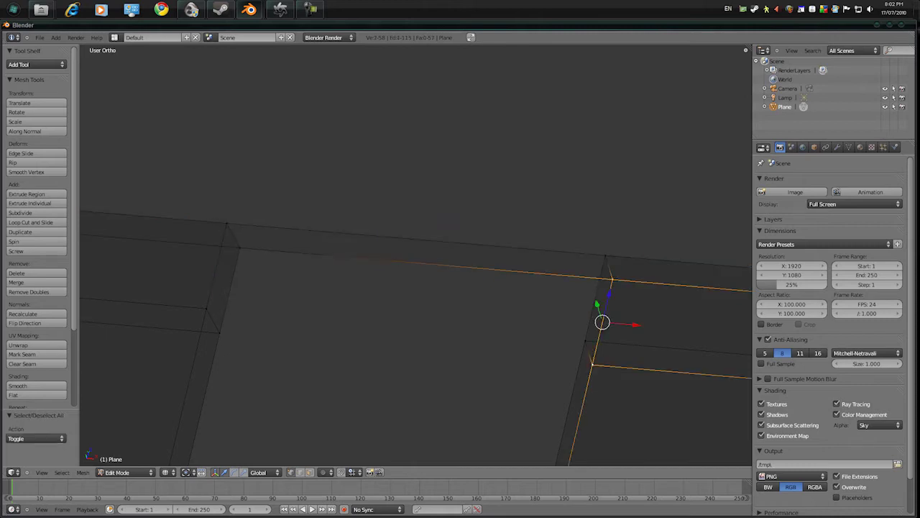
shift+right_click(219, 332)
shift+right_click(240, 248)
key(f)
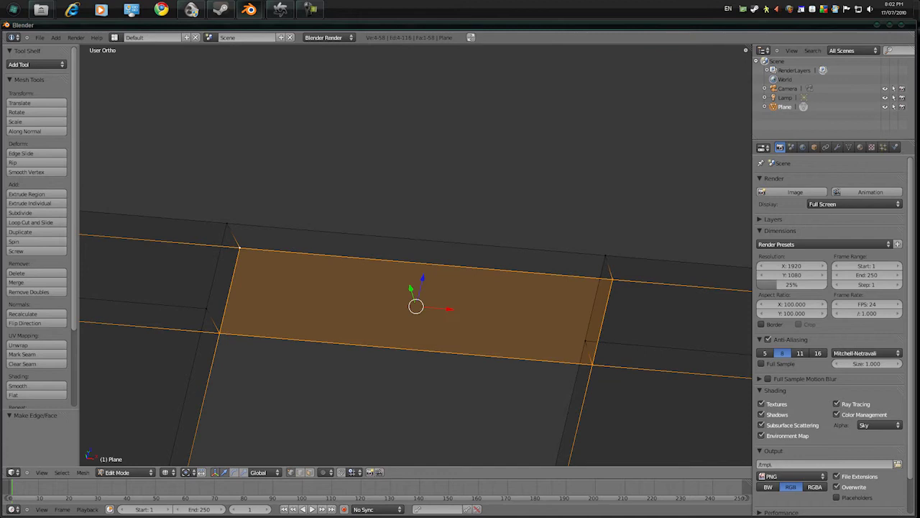
- Fill the underside of the bridging section with a face between the four lower vertices above the opening
middle_drag(239, 248, 123, 266)
middle_drag(345, 273, 575, 223)
right_click(626, 204)
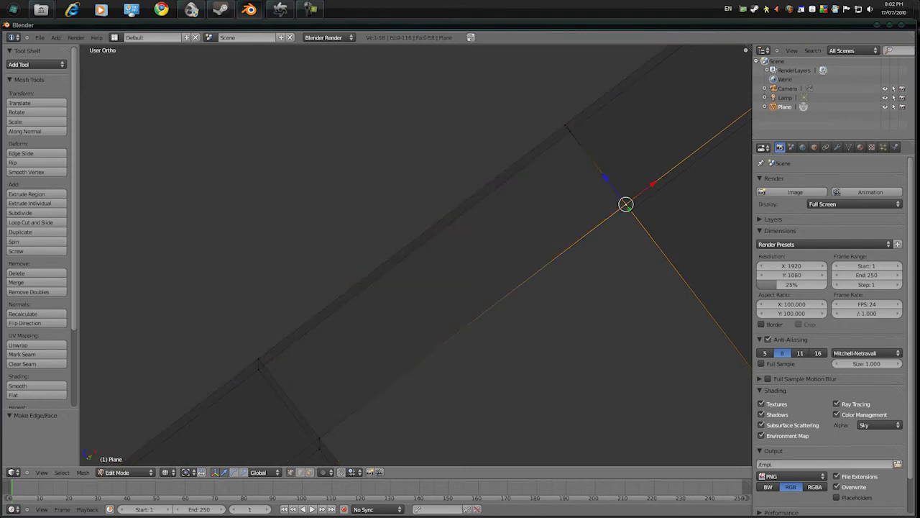
shift+right_click(631, 211)
middle_drag(631, 212, 618, 233)
shift+right_click(298, 408)
shift+right_click(305, 379)
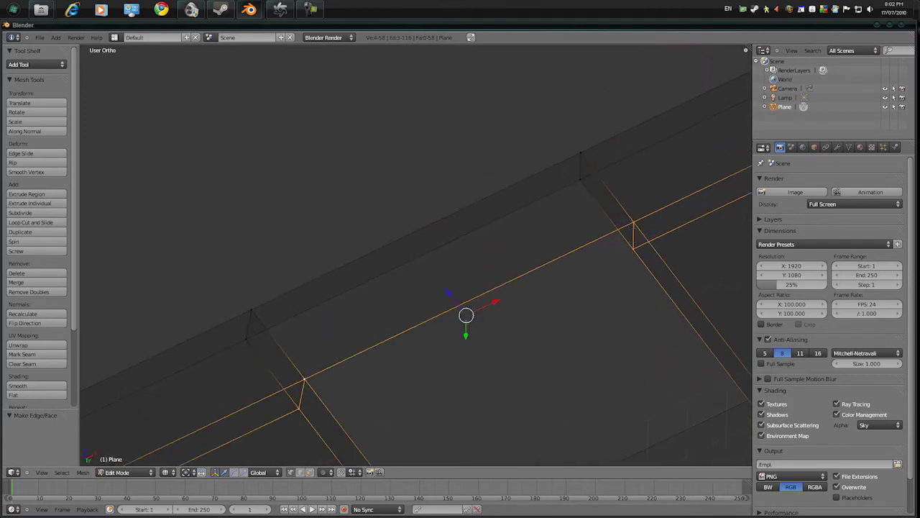
key(f)
- Deselect the mesh and examine the enclosed wall opening in solid shading and Object Mode
key(a)
mouse_move(309, 370)
middle_down()
mouse_move(432, 338)
mouse_move(460, 266)
mouse_move(503, 309)
mouse_move(528, 273)
mouse_move(388, 288)
mouse_move(359, 244)
mouse_move(352, 209)
mouse_move(388, 288)
mouse_move(359, 223)
middle_up()
key(z)
key(z)
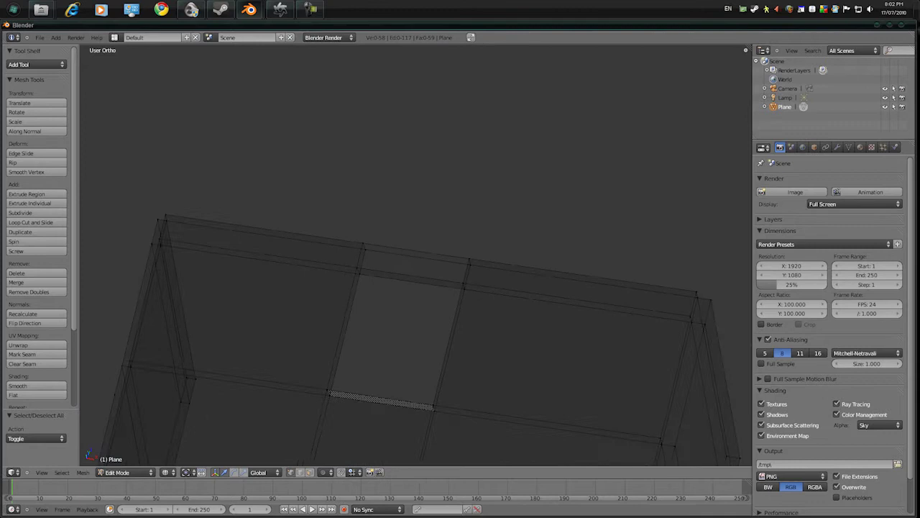
key(z)
scroll(416, 254, down, 4)
scroll(415, 254, up, 3)
key(Tab)
middle_drag(451, 457, 453, 384)
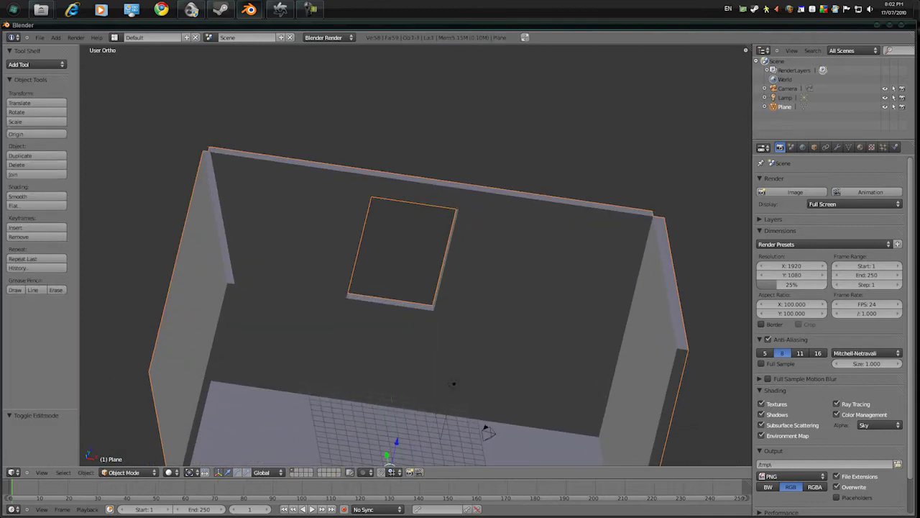
- Extrude the right wall's top face along X in front view across to the left wall to form a ceiling
key(Tab)
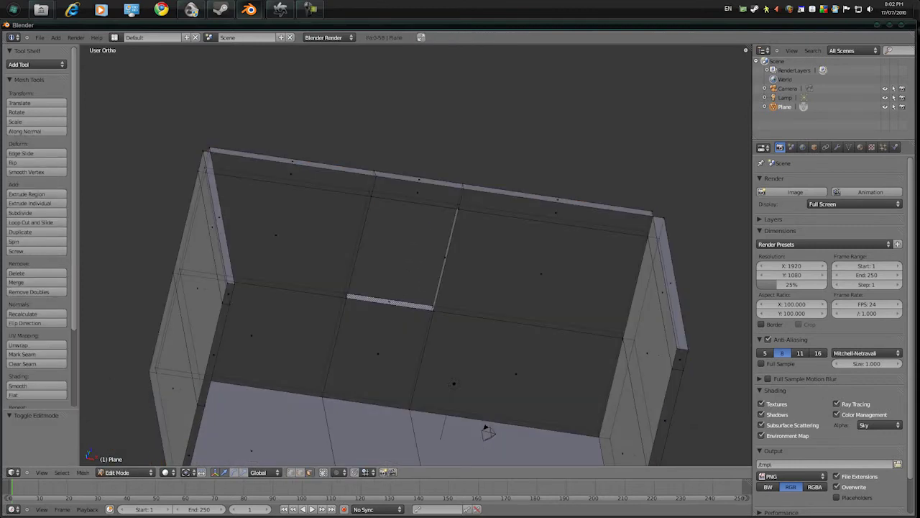
right_click(671, 282)
middle_drag(670, 282, 670, 259)
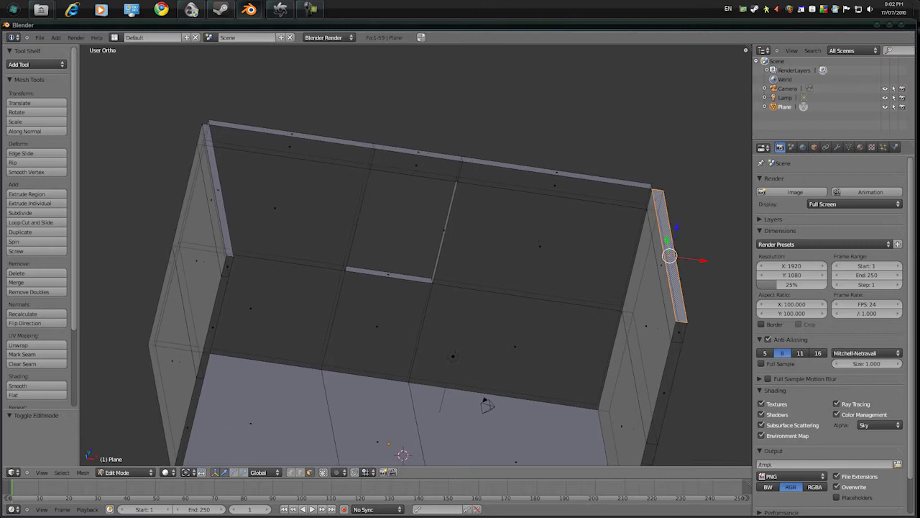
key(KP_1)
key(e)
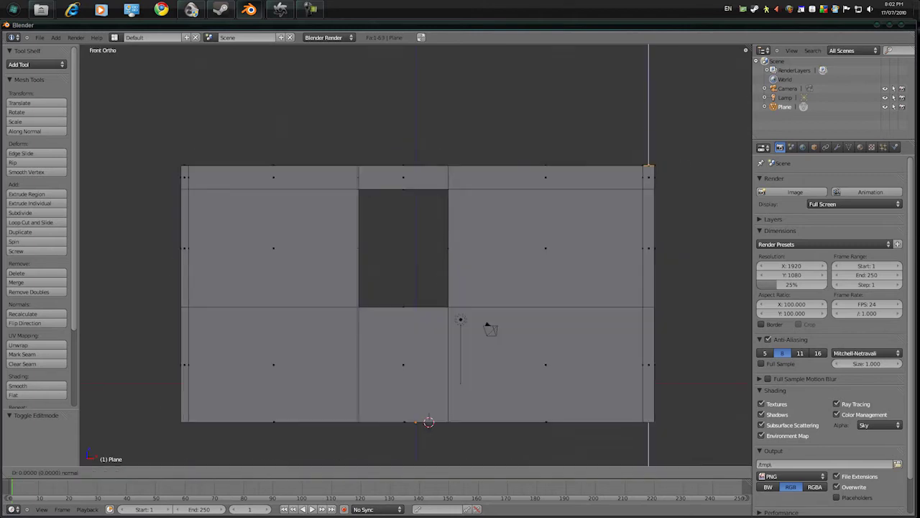
key(x)
key(Return)
- Return to Object Mode and scale the whole room by about 1.052 in front view
mouse_move(205, 257)
middle_down()
mouse_move(216, 316)
mouse_move(295, 324)
mouse_move(223, 320)
middle_up()
key(z)
key(Tab)
mouse_move(442, 380)
middle_down()
mouse_move(502, 349)
mouse_move(473, 322)
middle_up()
key(z)
scroll(502, 350, down, 3)
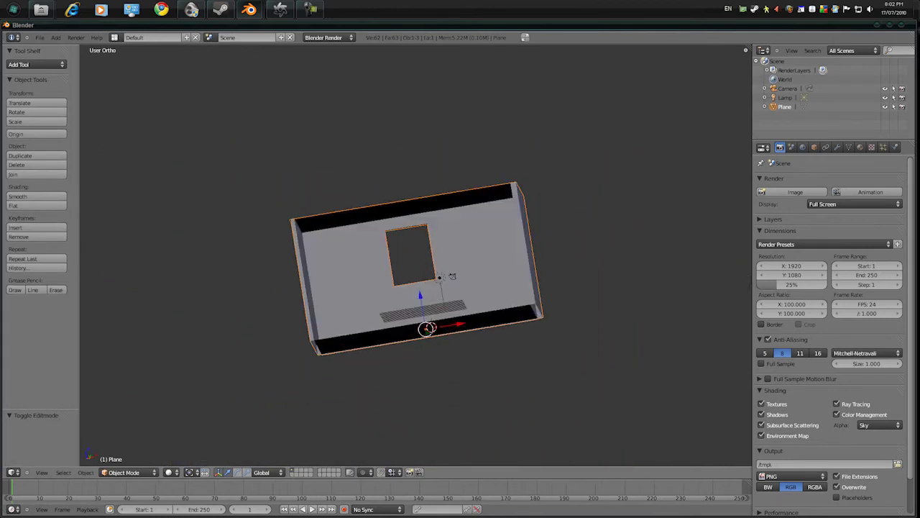
key(KP_1)
scroll(416, 280, up, 2)
key(s)
key(Return)
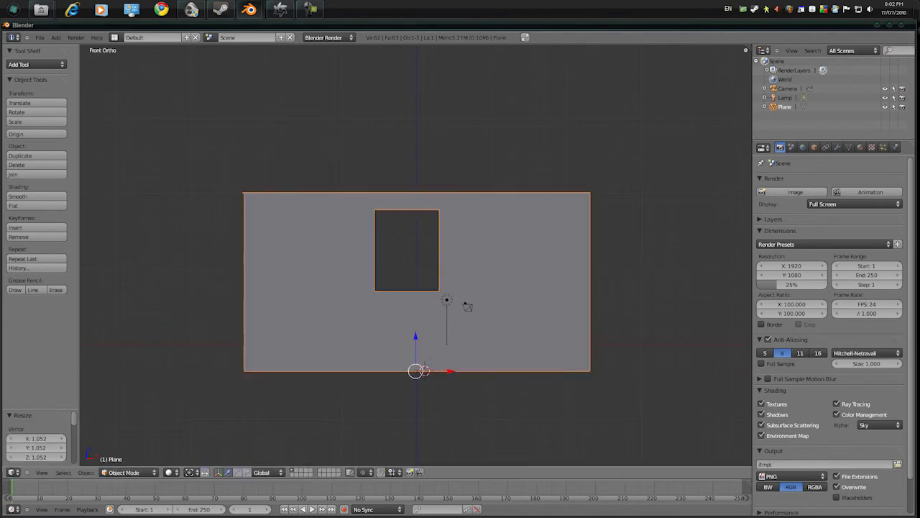
- Move the room up in front view, about 3.19 and 0.37 units in Z, so its floor rests on the X axis
key(g)
key(Return)
key(z)
scroll(416, 255, up, 4)
key(g)
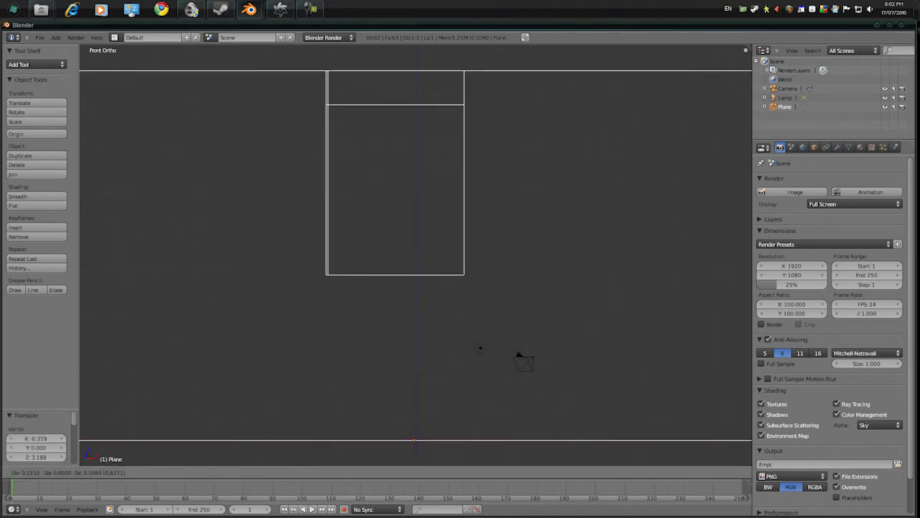
key(Return)
- Scale the room down slightly about its origin in front view
scroll(415, 255, down, 2)
key(s)
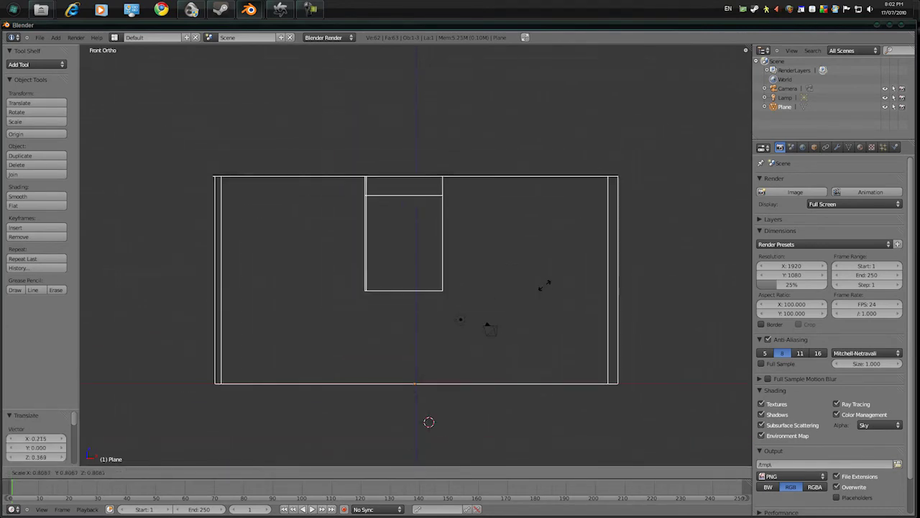
key(Return)
key(Tab)
key(Tab)
scroll(416, 255, down, 2)
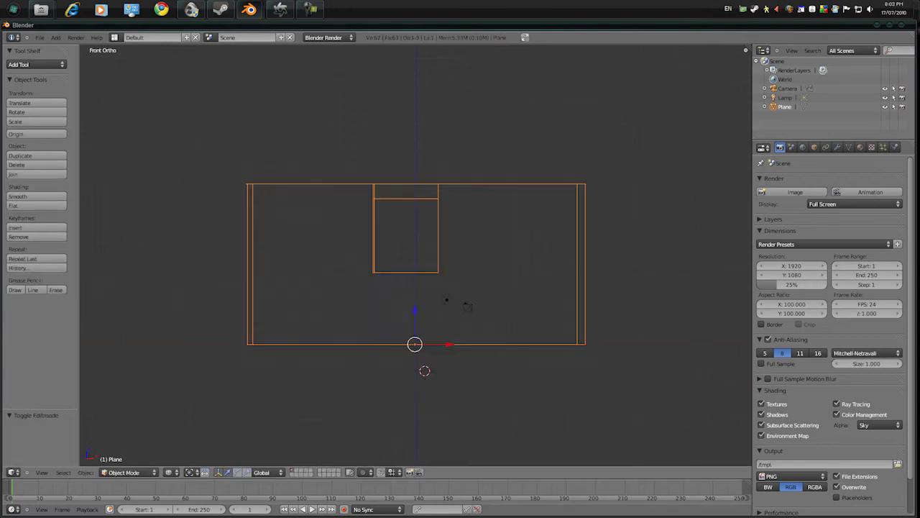
- Box-select all wall and ceiling faces without the floor and separate the selection into its own object
key(Tab)
middle_drag(415, 256, 374, 288)
key(KP_1)
key(a)
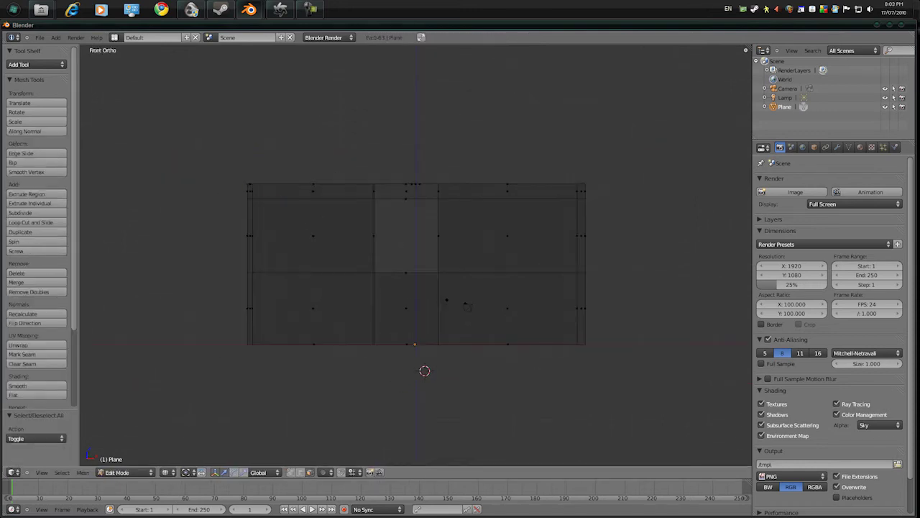
key(b)
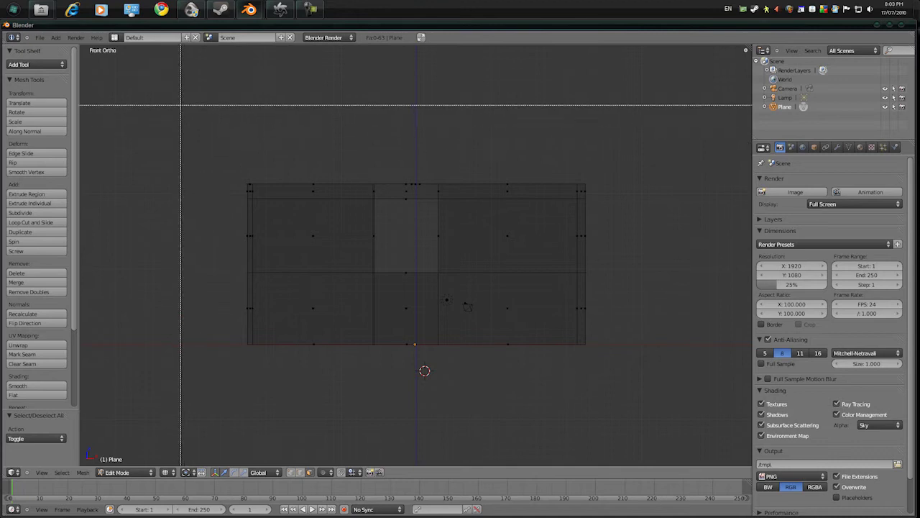
drag(180, 103, 620, 346)
middle_drag(619, 346, 597, 368)
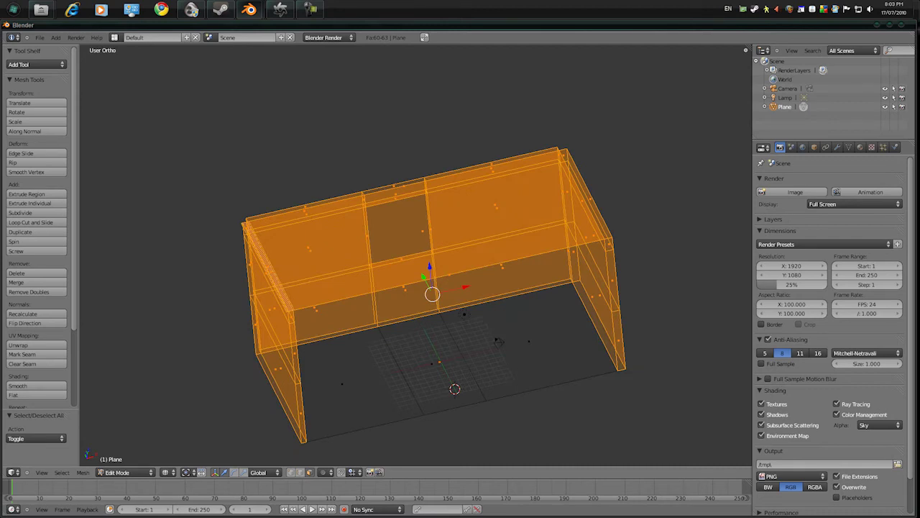
key(p)
key(Return)
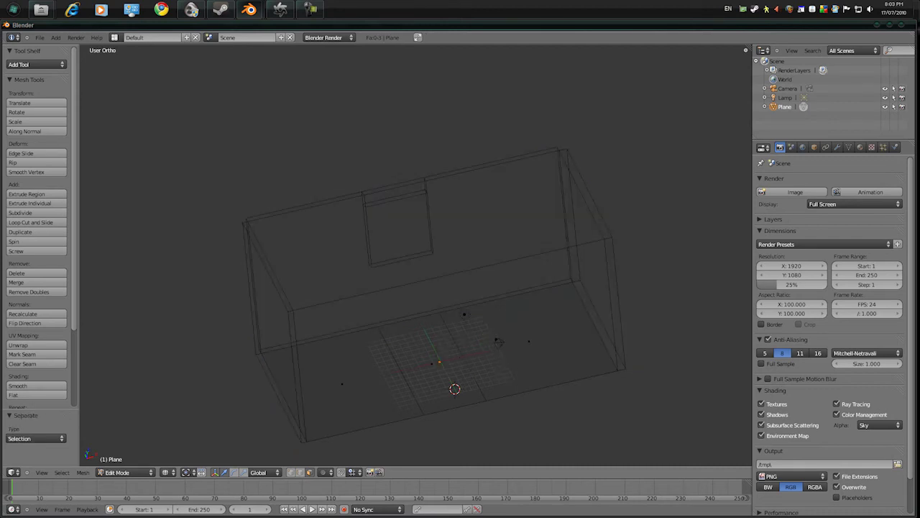
- Leave Edit Mode and select the separated walls and ceiling object in front view
key(Tab)
key(KP_1)
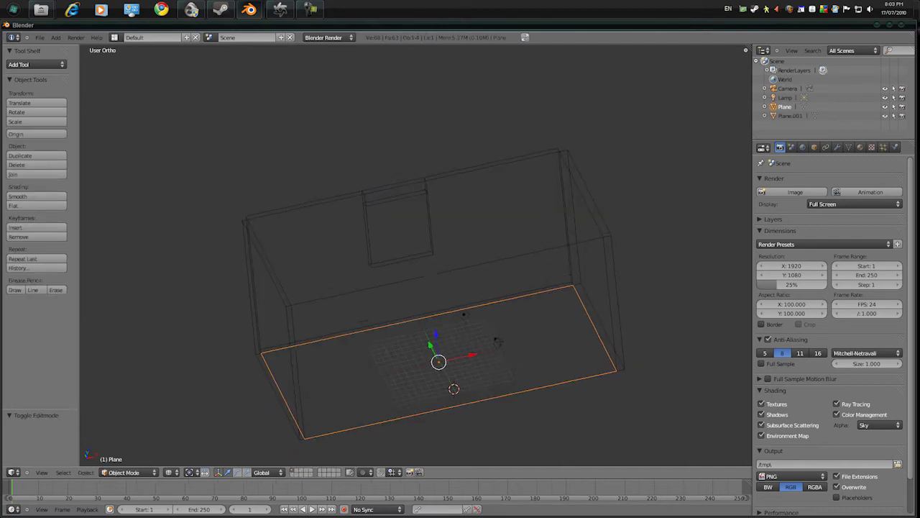
right_click(577, 302)
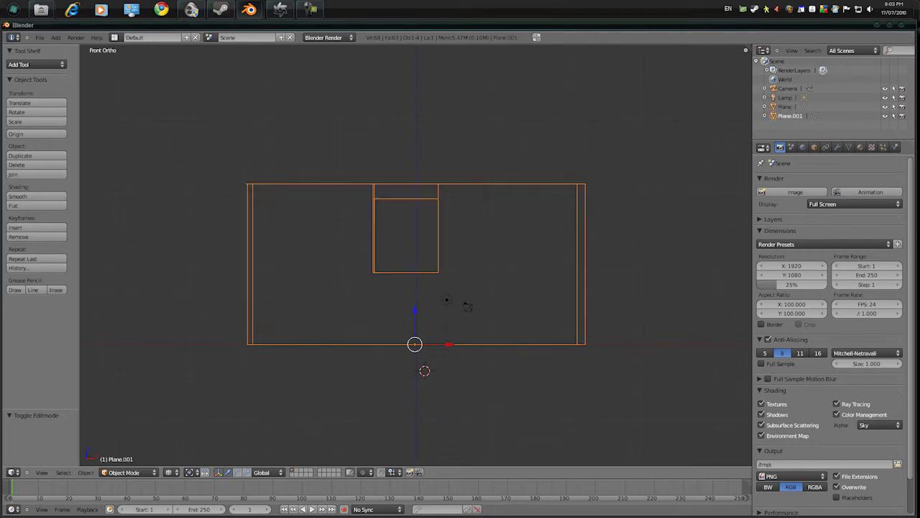
key(a)
right_click(578, 301)
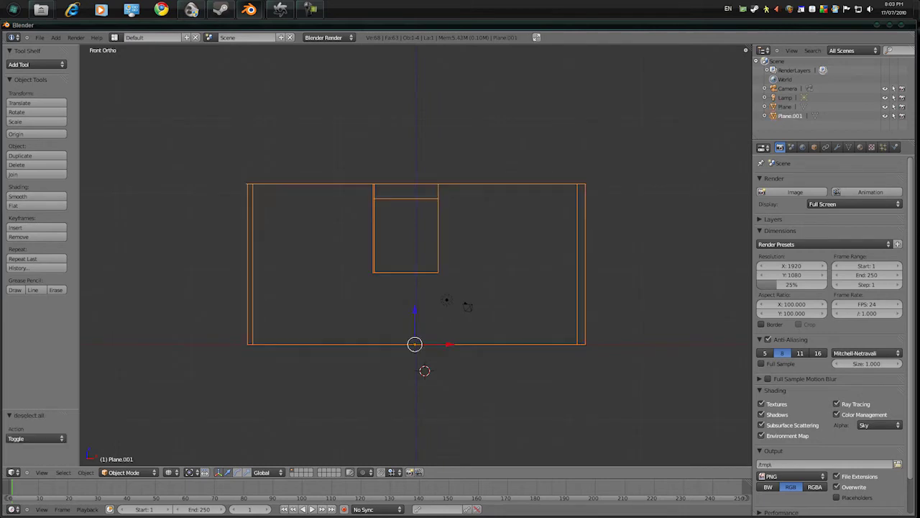
- Try to move the walls object along X in top view
middle_drag(578, 302, 582, 341)
key(Tab)
key(Tab)
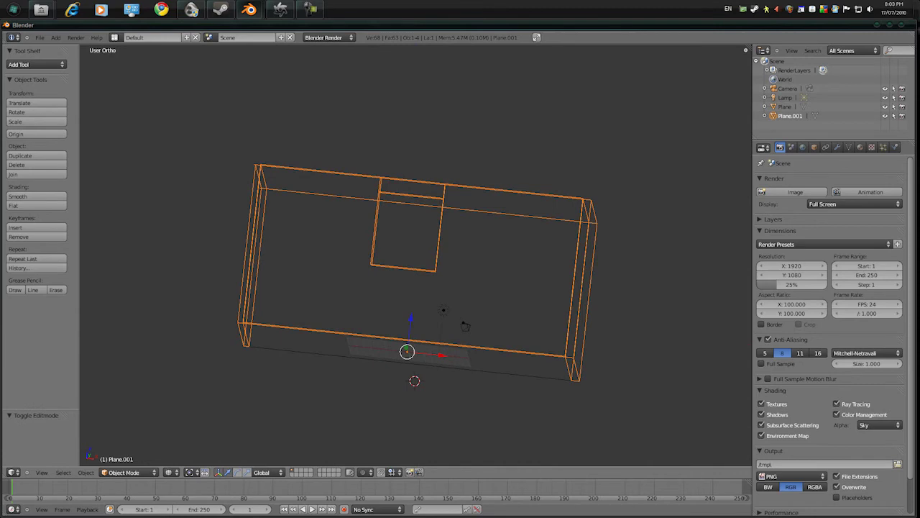
key(KP_7)
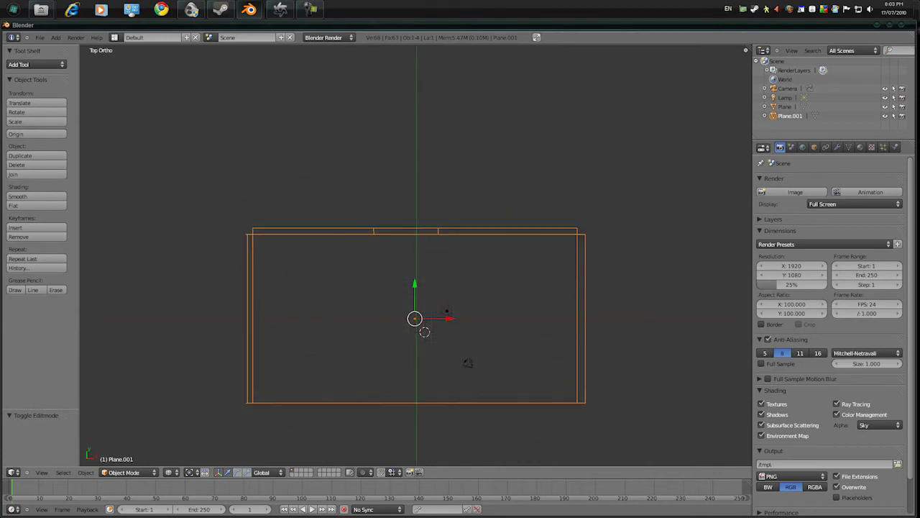
drag(450, 318, 541, 318)
key(ctrl+z)
- Add a new material to the walls object and name it White Room
middle_drag(467, 363, 399, 317)
click(860, 147)
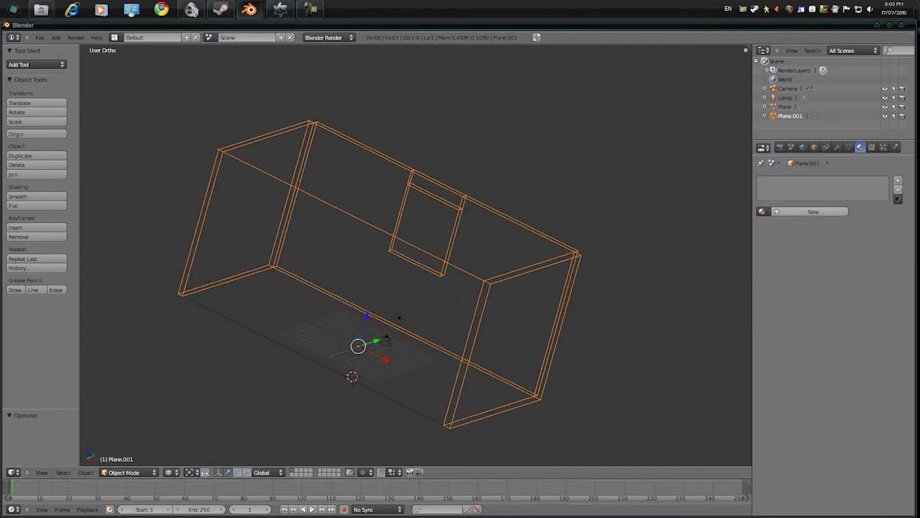
click(813, 211)
text(White)
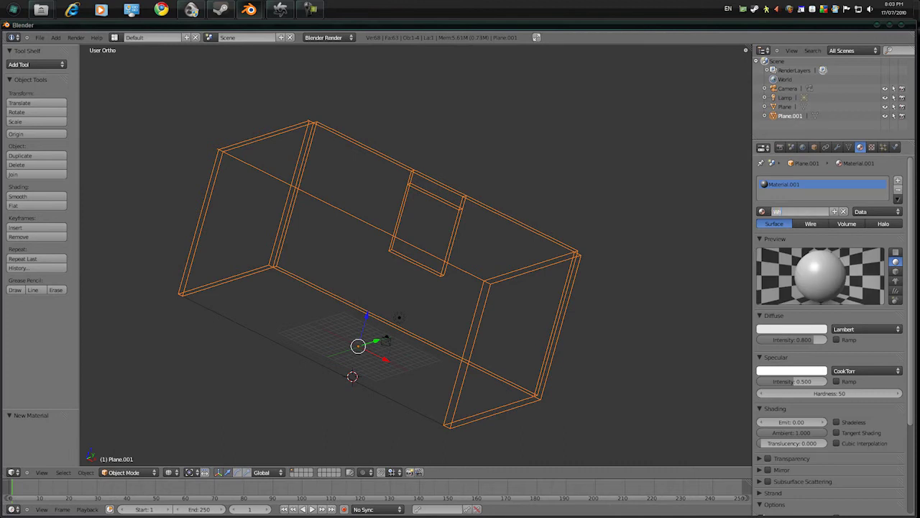
text(om)
key(Return)
- Select the floor plane, add a new material to it and name it Wood Texture
middle_drag(532, 302, 553, 263)
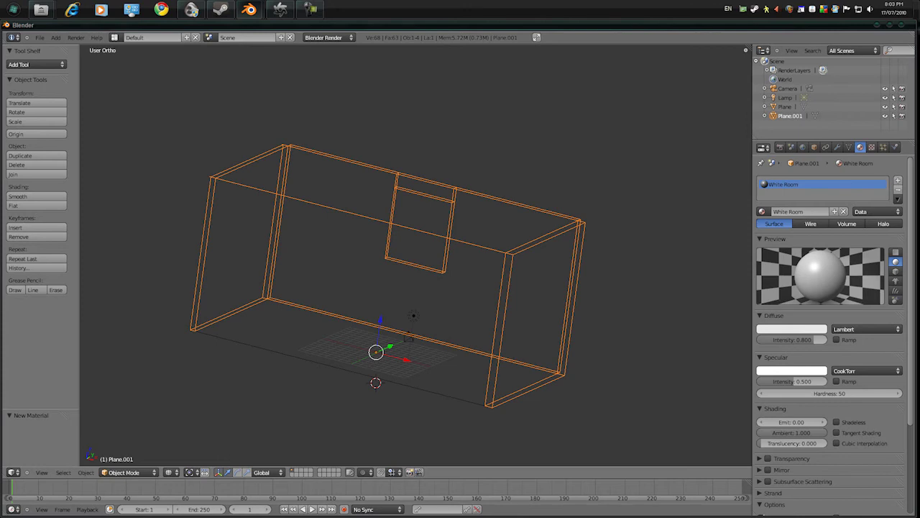
right_click(344, 369)
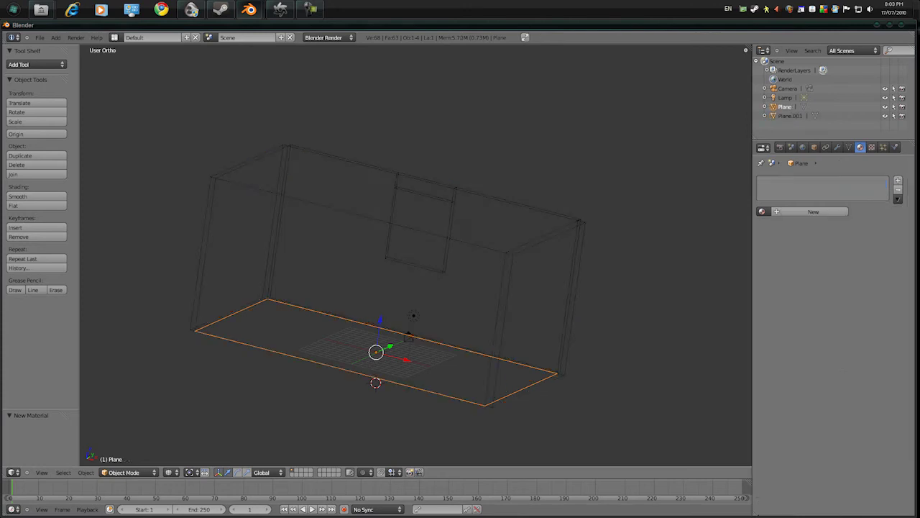
click(804, 211)
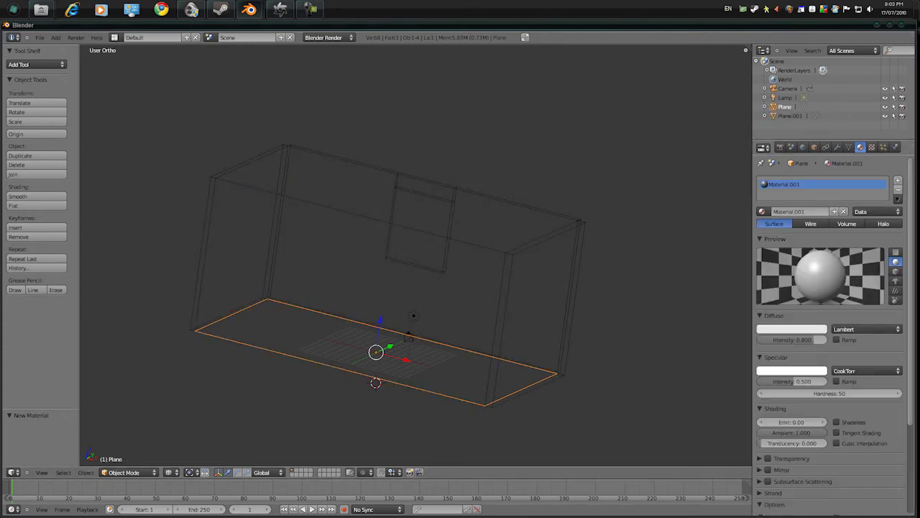
click(801, 211)
key(BackSpace)
text(Wood Texture)
key(Return)
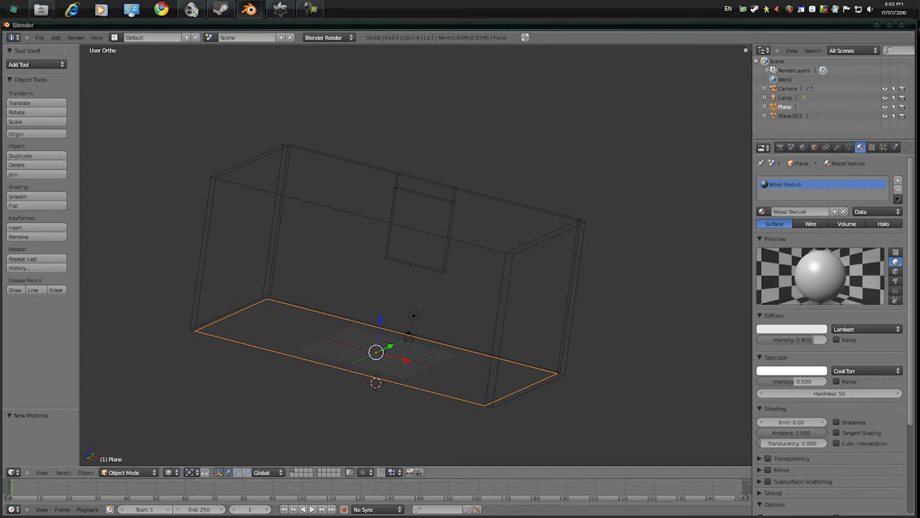
- UV-map all faces of the floor plane using Project from View in top view, and return to Object Mode
key(KP_7)
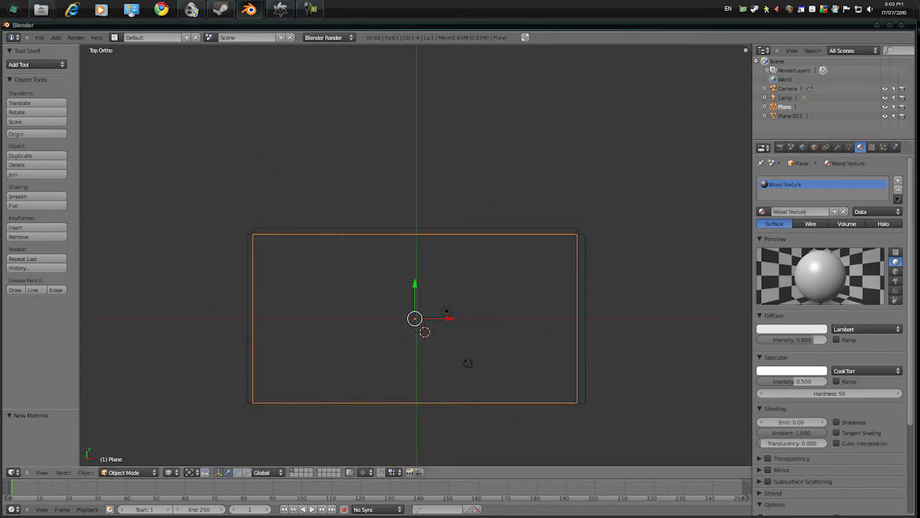
key(Tab)
key(a)
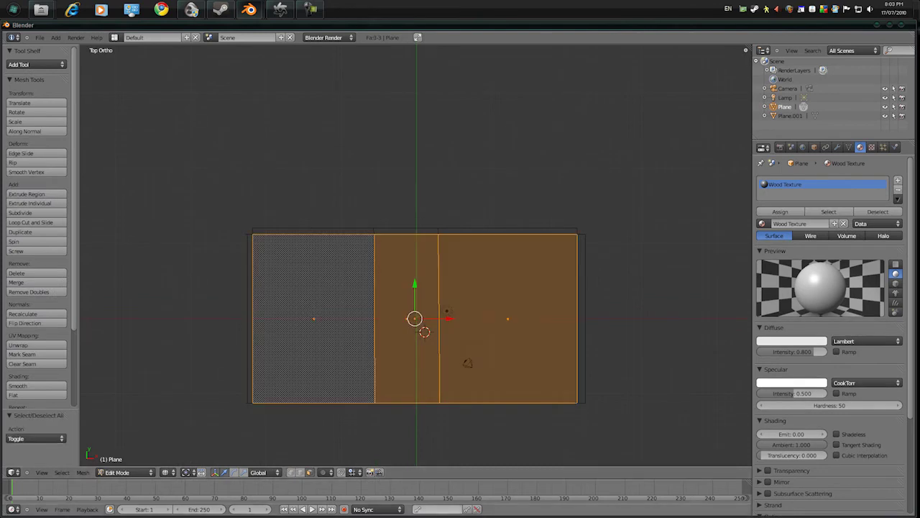
key(u)
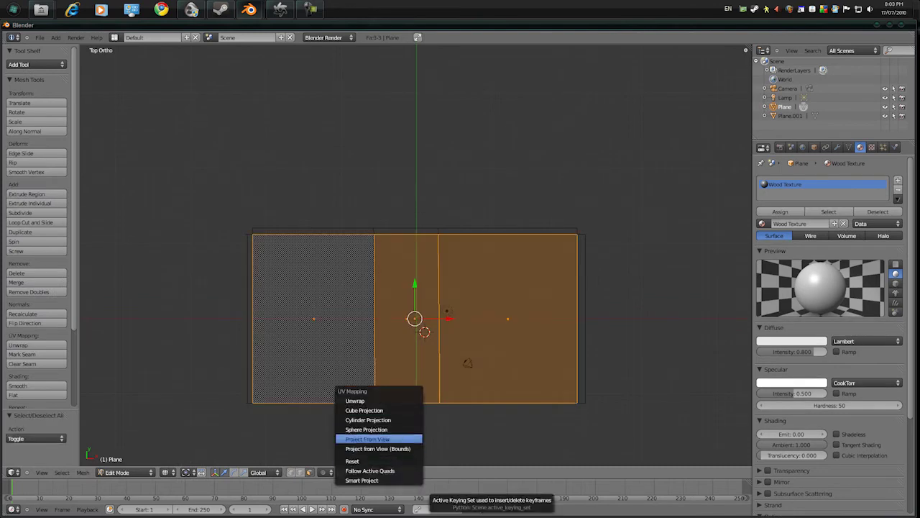
click(367, 439)
middle_drag(460, 359, 460, 323)
key(Tab)
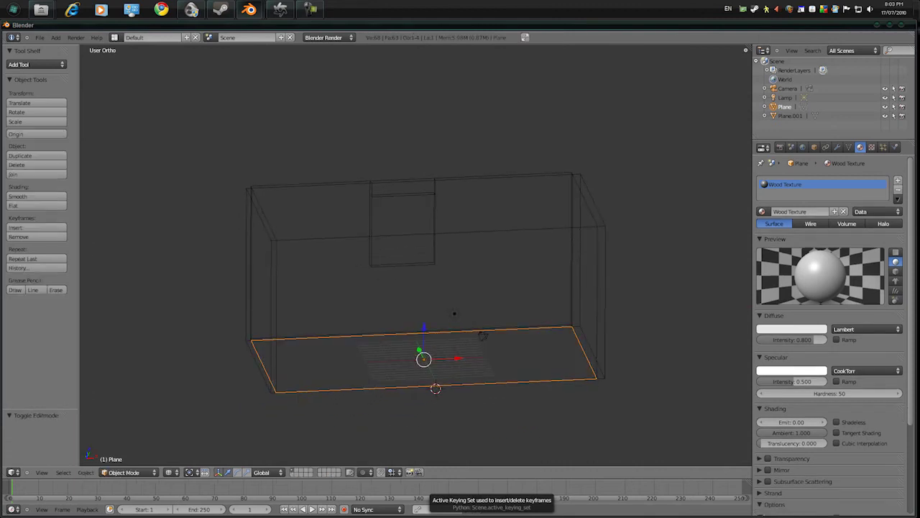
- Select the walls object and examine the room from the front and at an angle
key(KP_1)
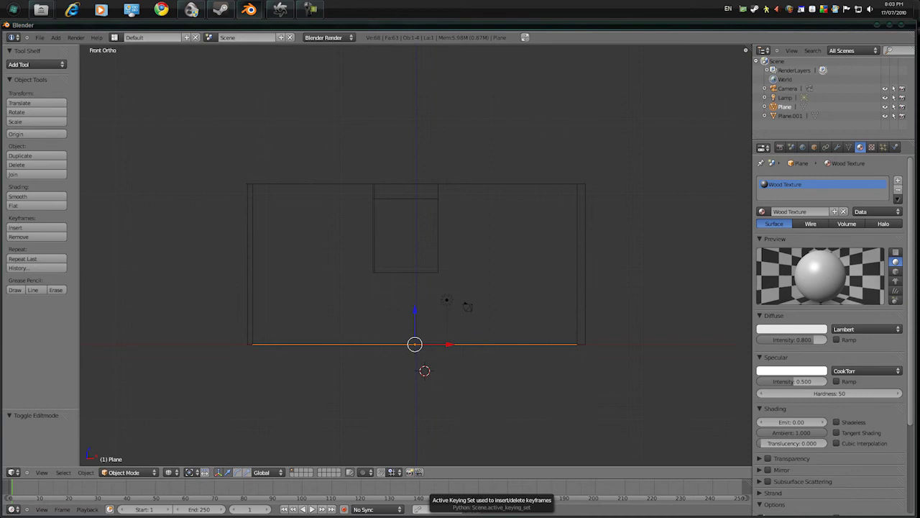
right_click(406, 272)
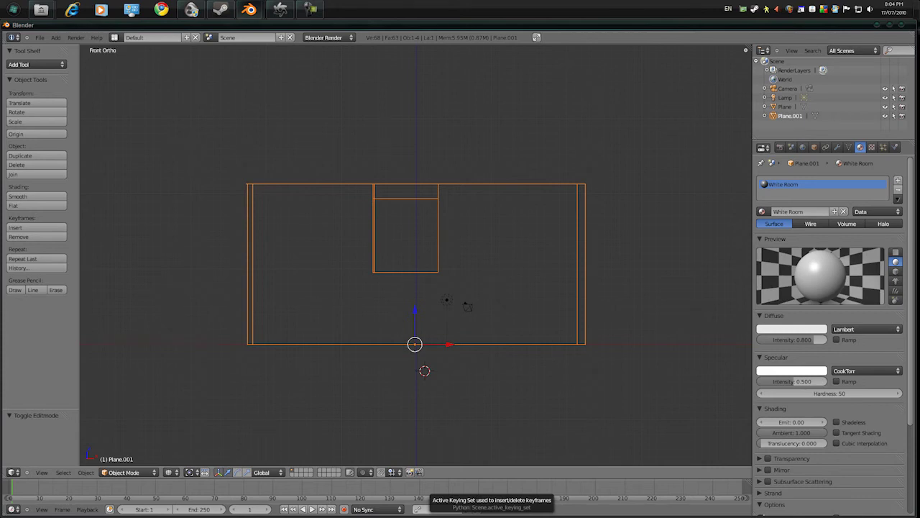
right_click(407, 344)
middle_drag(407, 344, 436, 346)
right_click(384, 368)
right_click(385, 368)
right_click(385, 368)
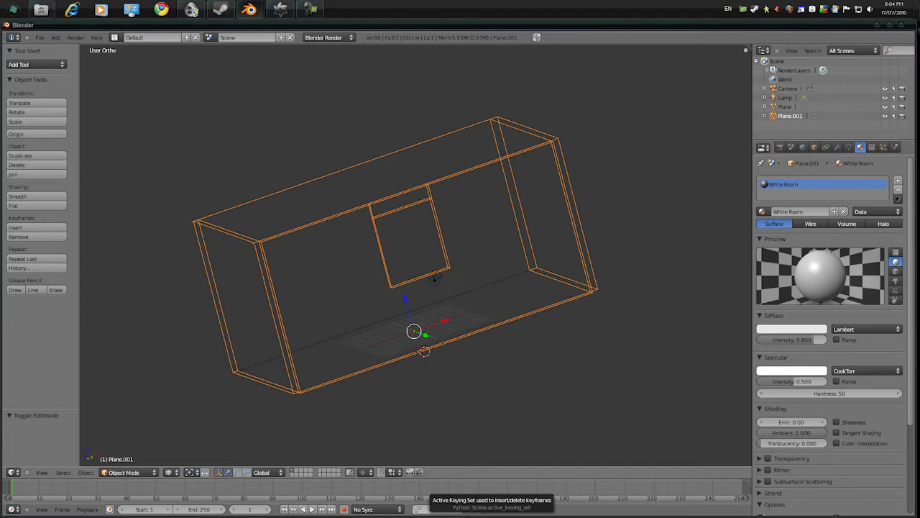
- Start a Wavefront OBJ export into the Desktop folder, turning Edges off and Triangulate on
click(40, 38)
mouse_move(48, 174)
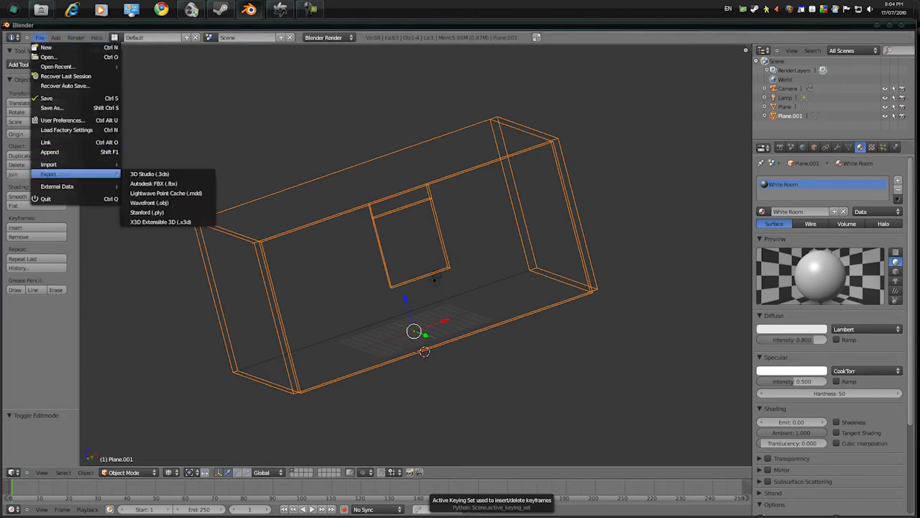
click(149, 203)
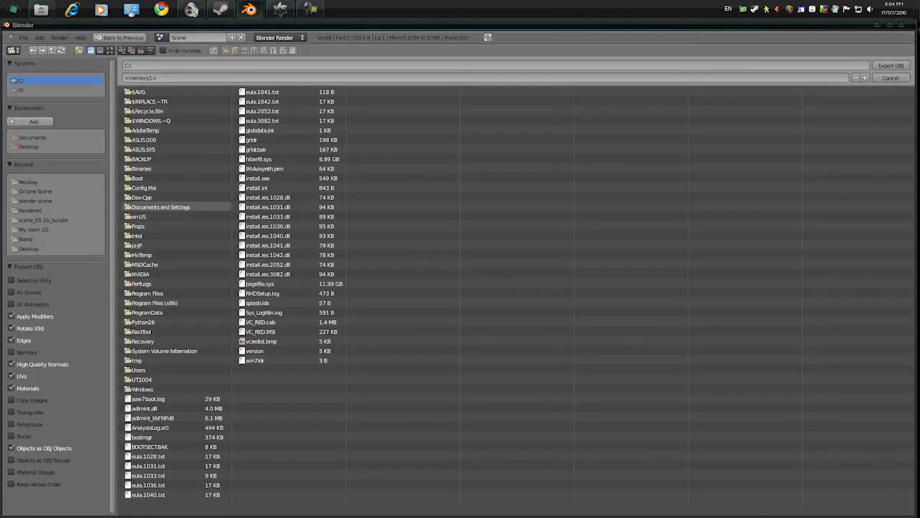
click(29, 248)
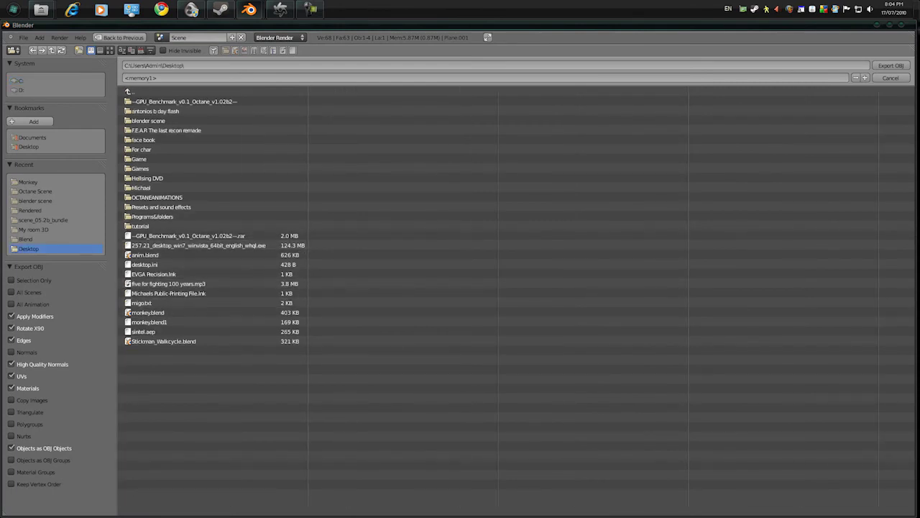
click(11, 340)
click(12, 412)
- Name the OBJ file Room for octane and export it
click(144, 77)
key(BackSpace)
text(Room for octane)
key(Return)
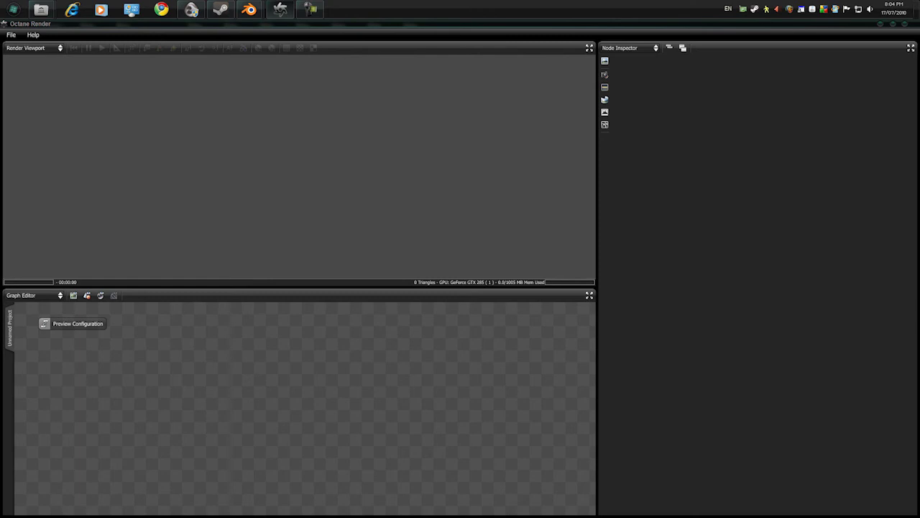
- In Octane Render, remove the GeForce GTX 285 from the active CUDA devices and close the Device Manager
click(10, 35)
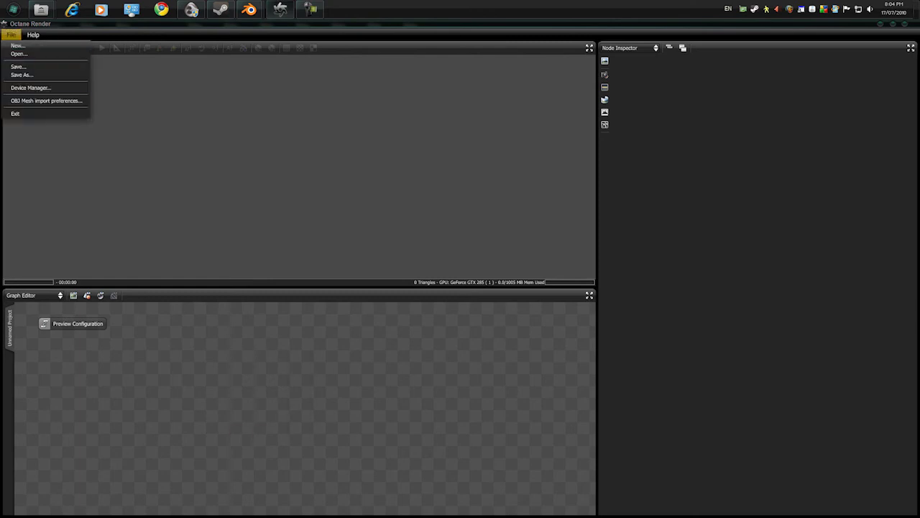
click(31, 87)
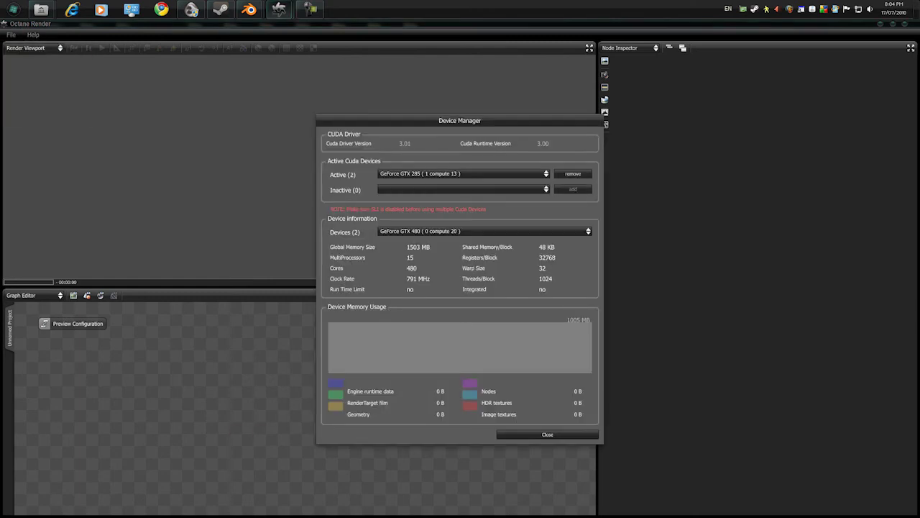
click(464, 174)
click(446, 185)
click(573, 174)
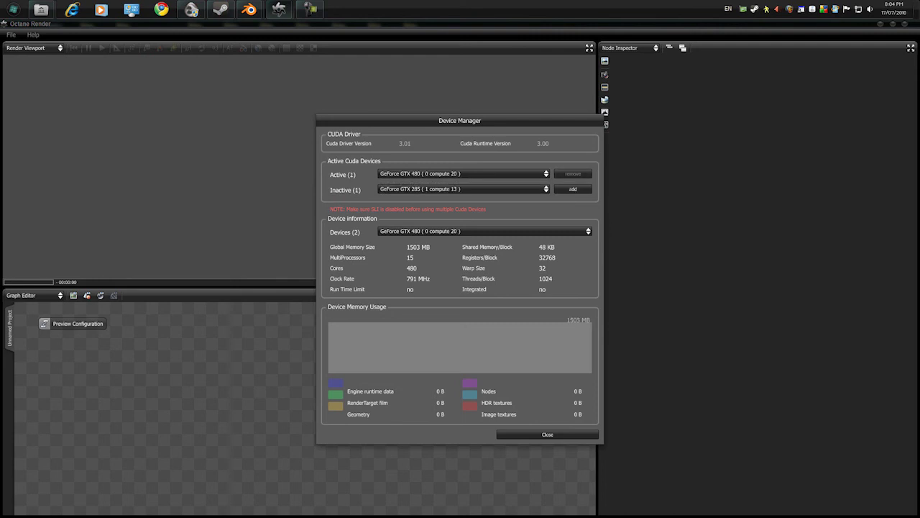
click(547, 434)
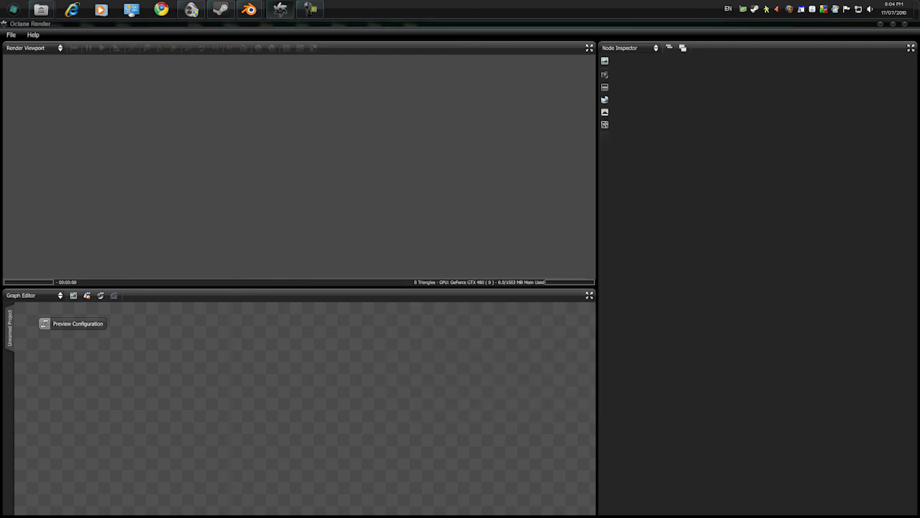
right_click(274, 384)
mouse_move(287, 387)
click(323, 363)
- Add a mesh object node to the graph and import Room for octane.obj from the Desktop into it
right_click(301, 393)
mouse_move(313, 396)
mouse_move(347, 371)
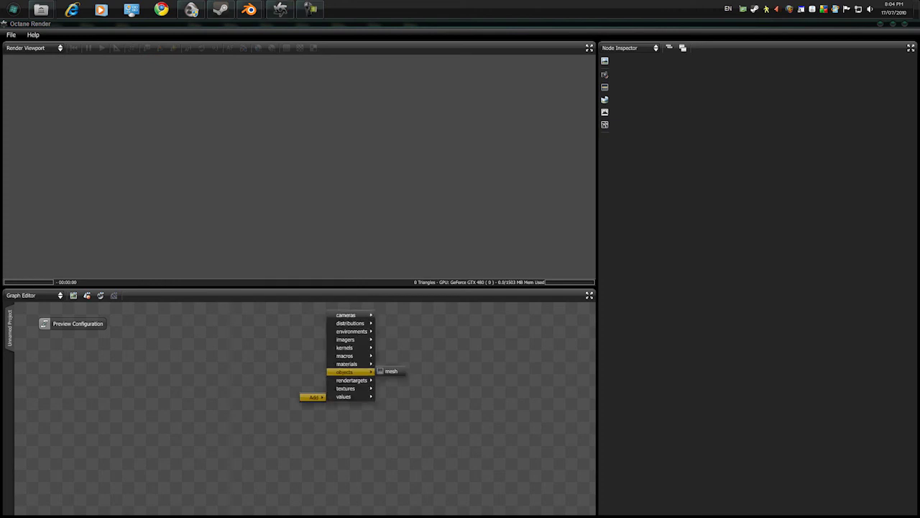
click(390, 371)
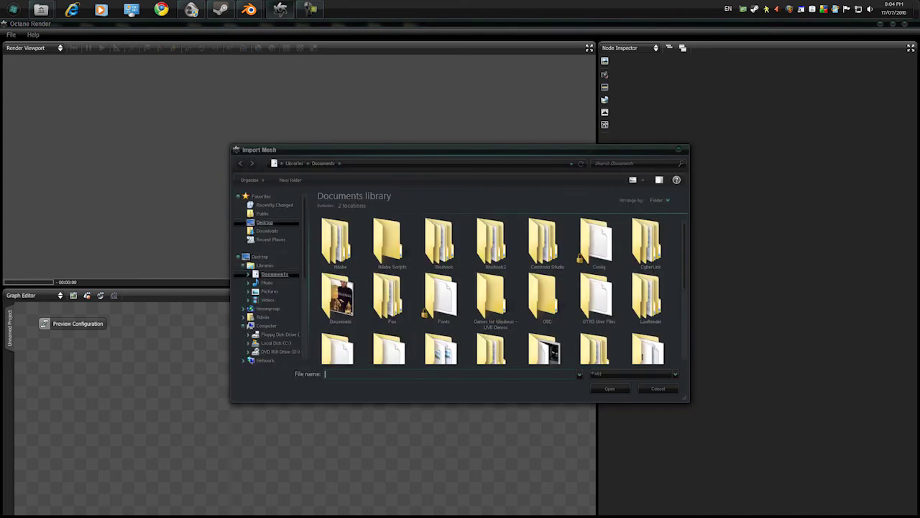
click(265, 222)
scroll(619, 350, down, 1)
click(620, 351)
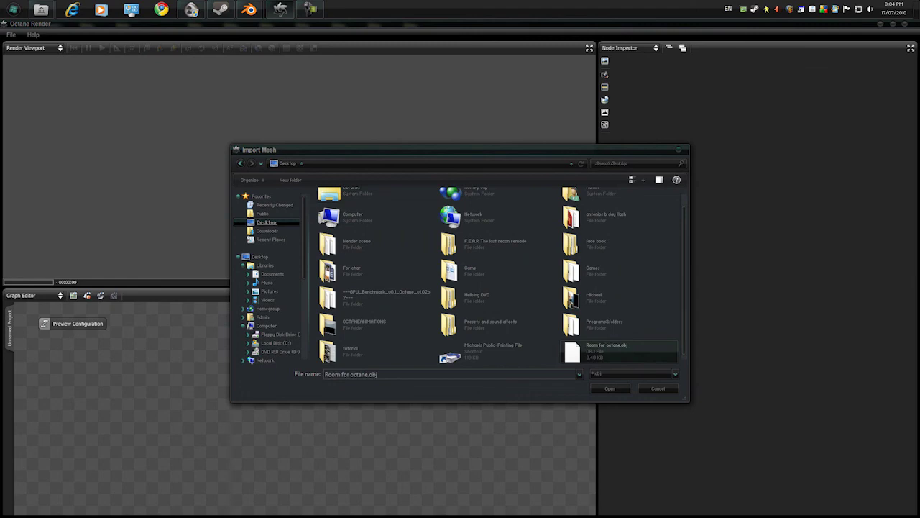
click(610, 388)
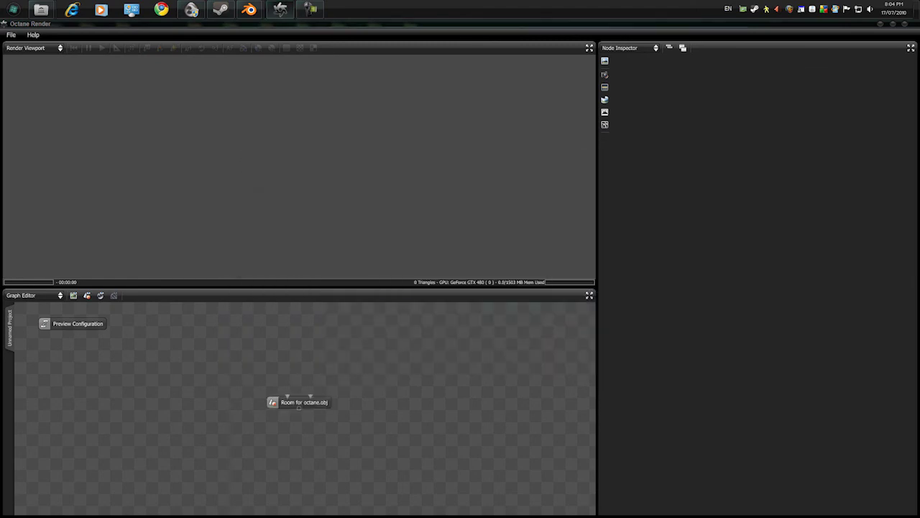
- Select and reposition the room mesh node, and aim its render preview at the wall with the window opening from inside the room
click(304, 403)
drag(304, 402, 345, 399)
scroll(301, 115, down, 5)
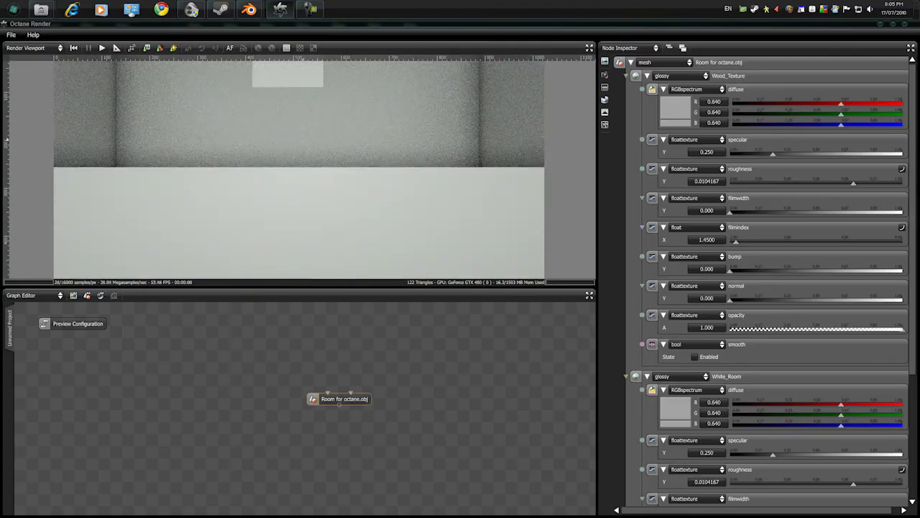
right_drag(301, 101, 304, 215)
scroll(304, 194, down, 3)
scroll(304, 180, up, 4)
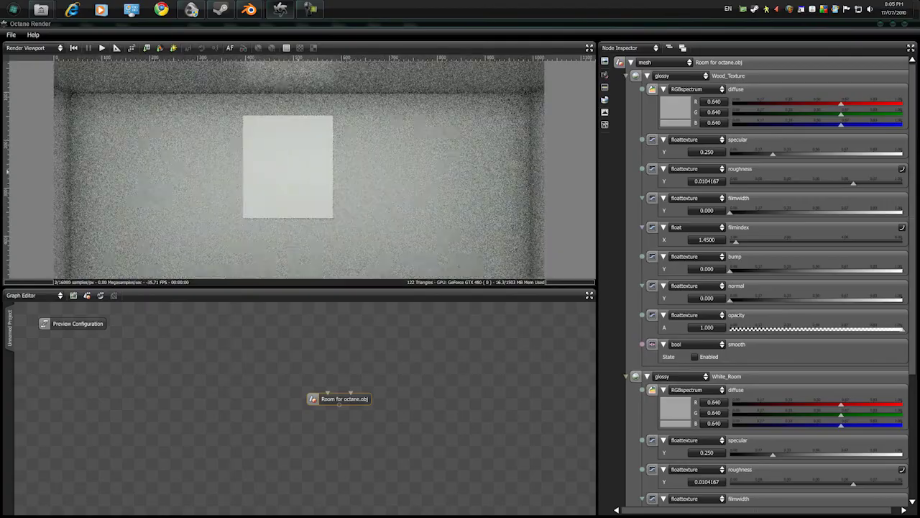
drag(304, 155, 272, 127)
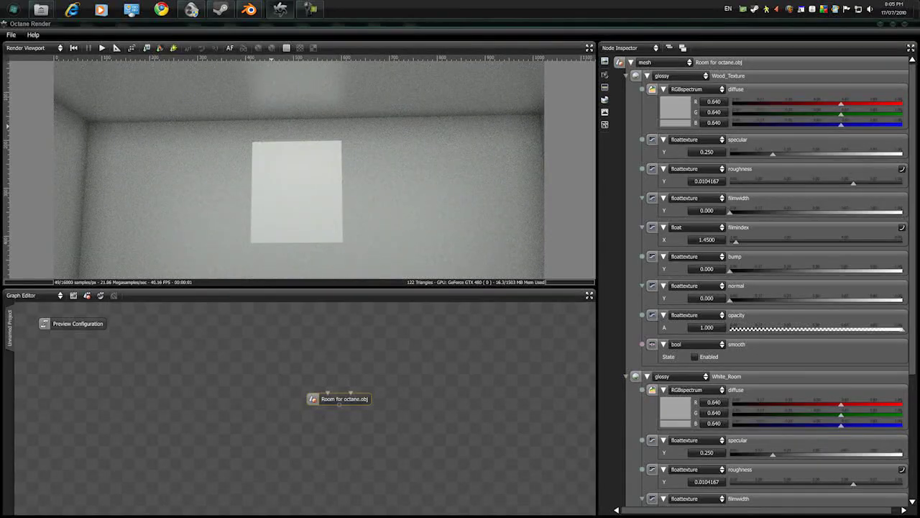